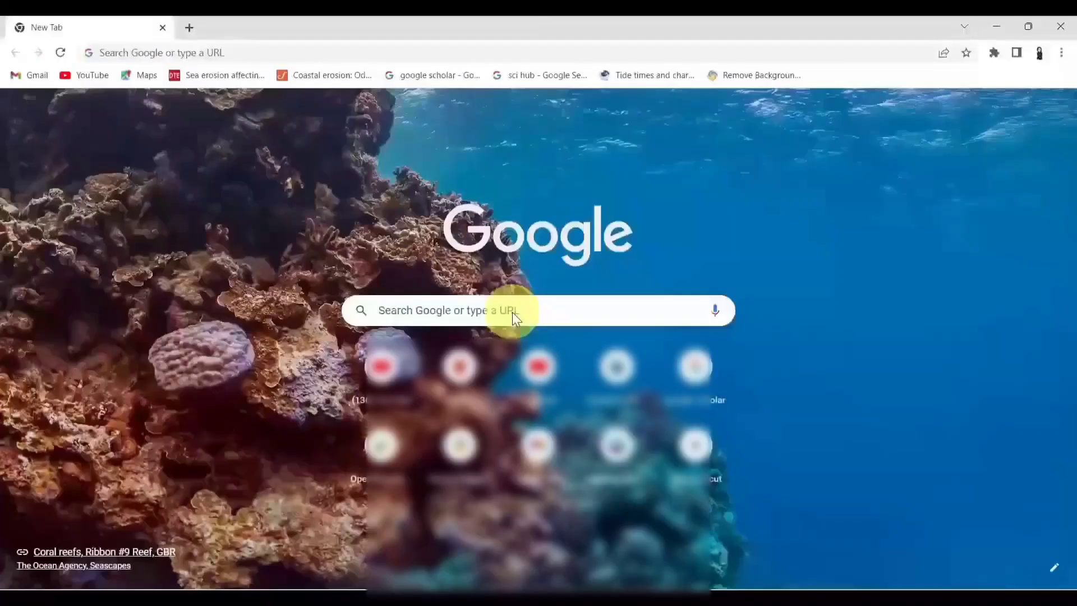
- Search Google for "global surface water explorer" and open the Global Surface Water Explorer website
left_click(537, 315)
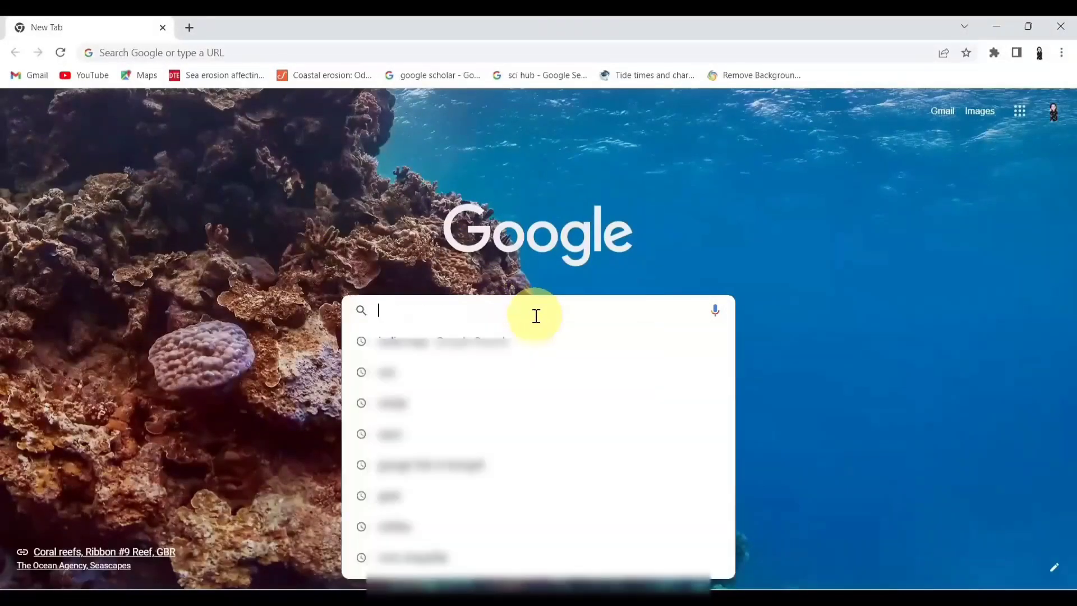
type("g")
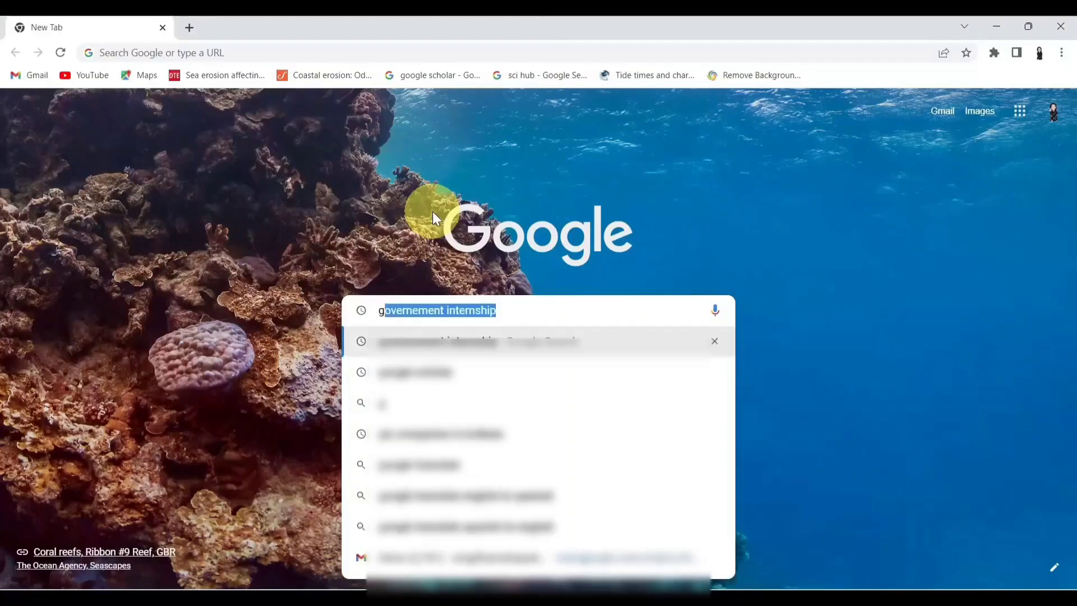
type("loba")
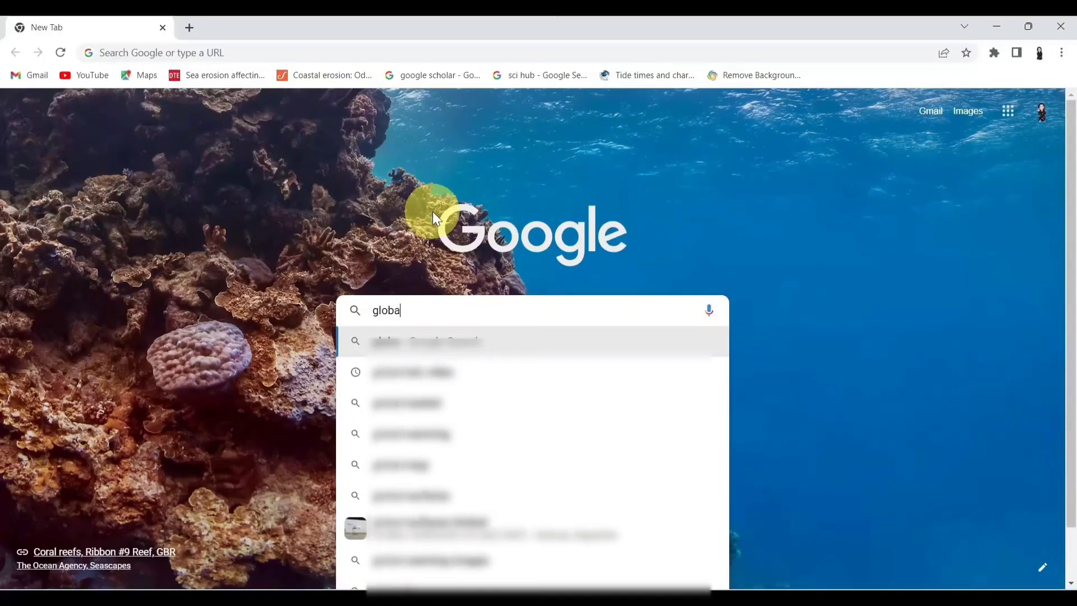
type("l surface ")
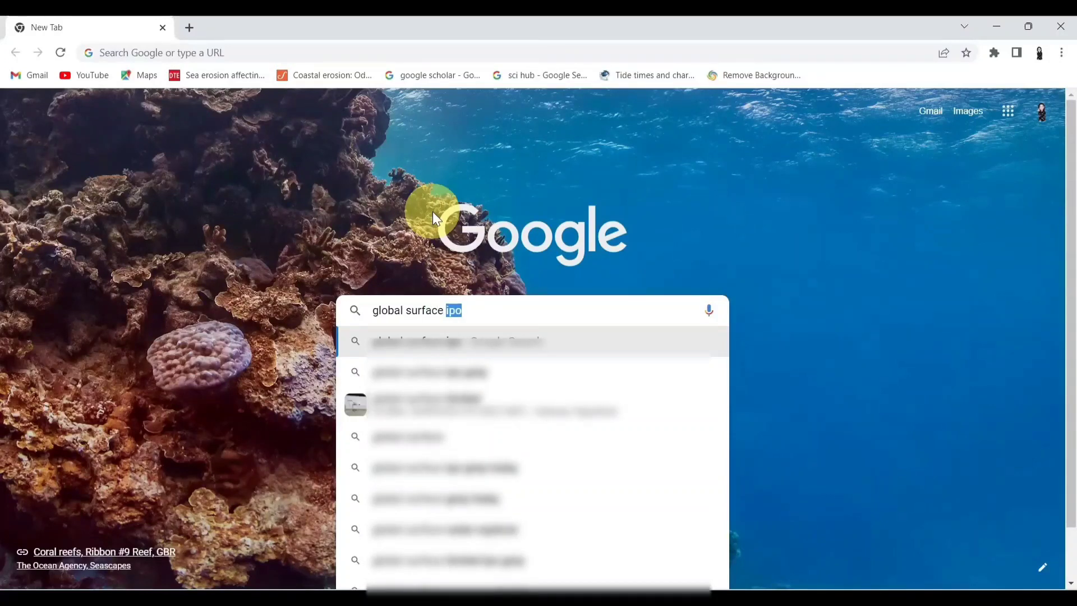
type("water")
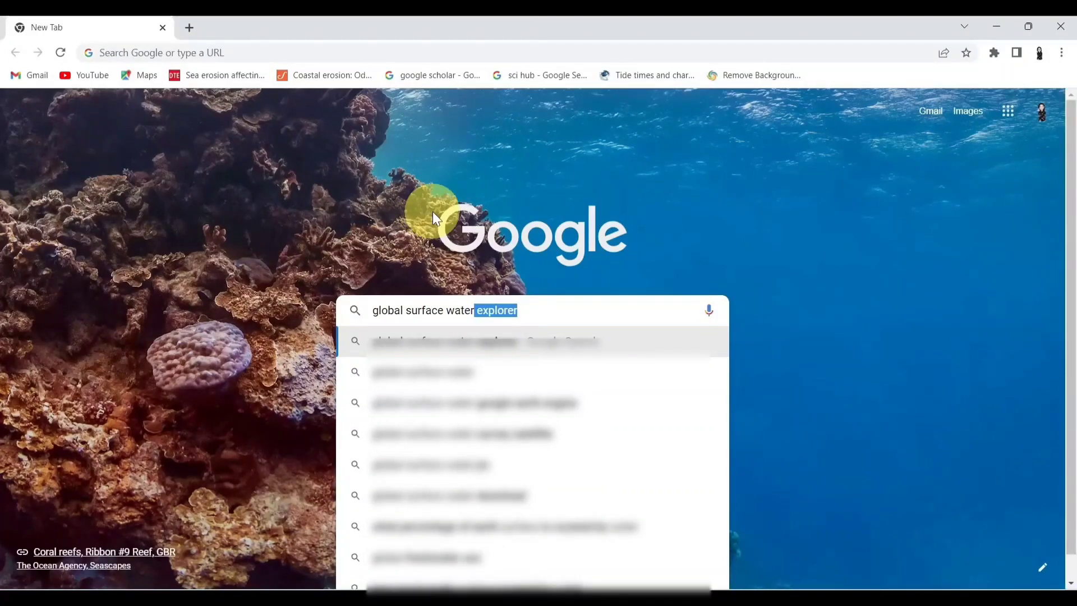
left_click(536, 309)
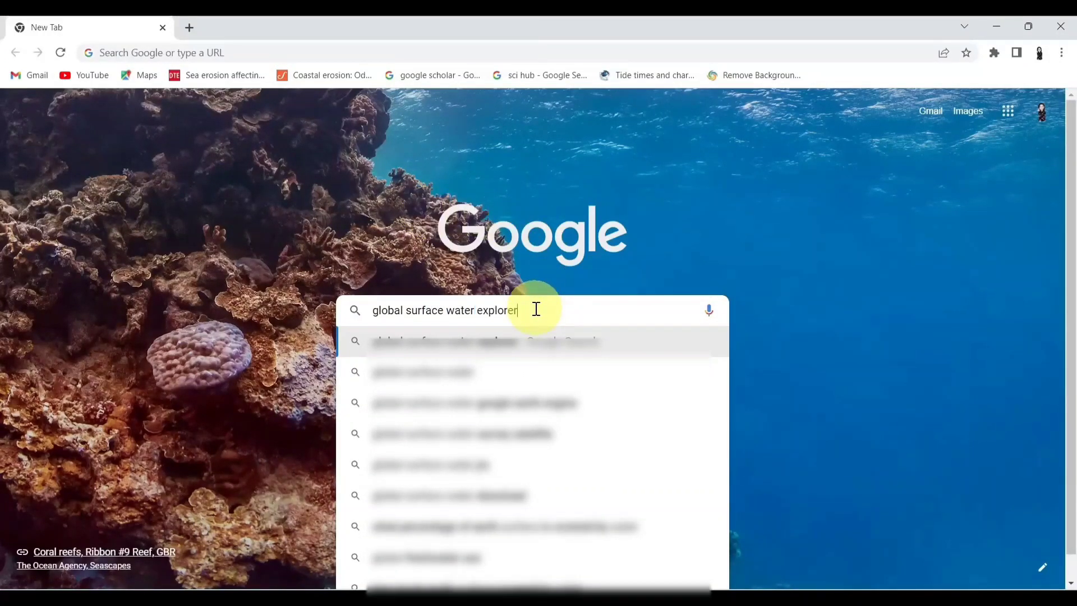
key("Return")
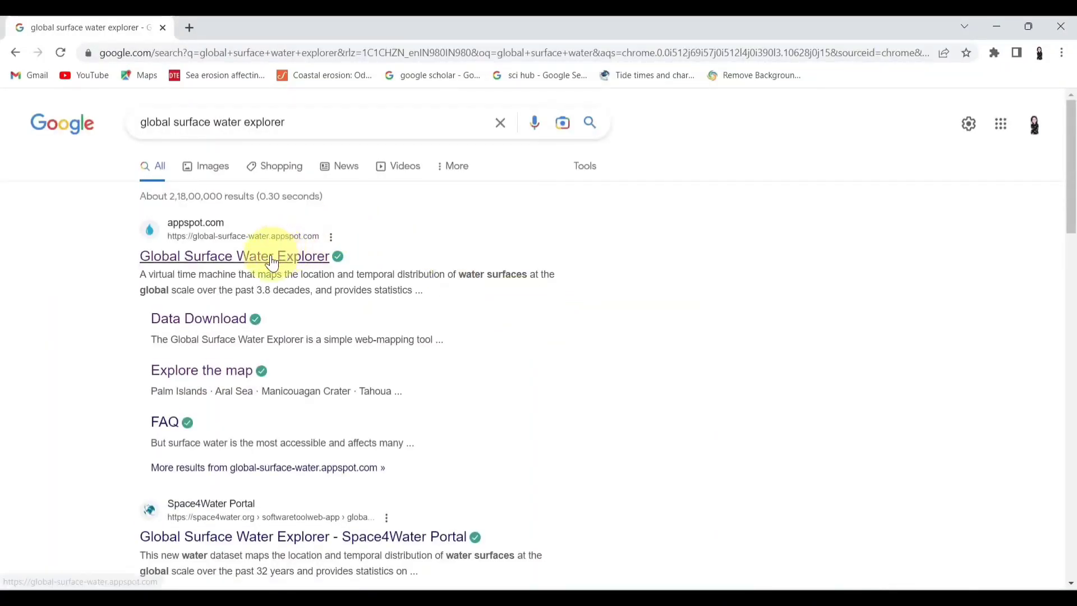
left_click(245, 259)
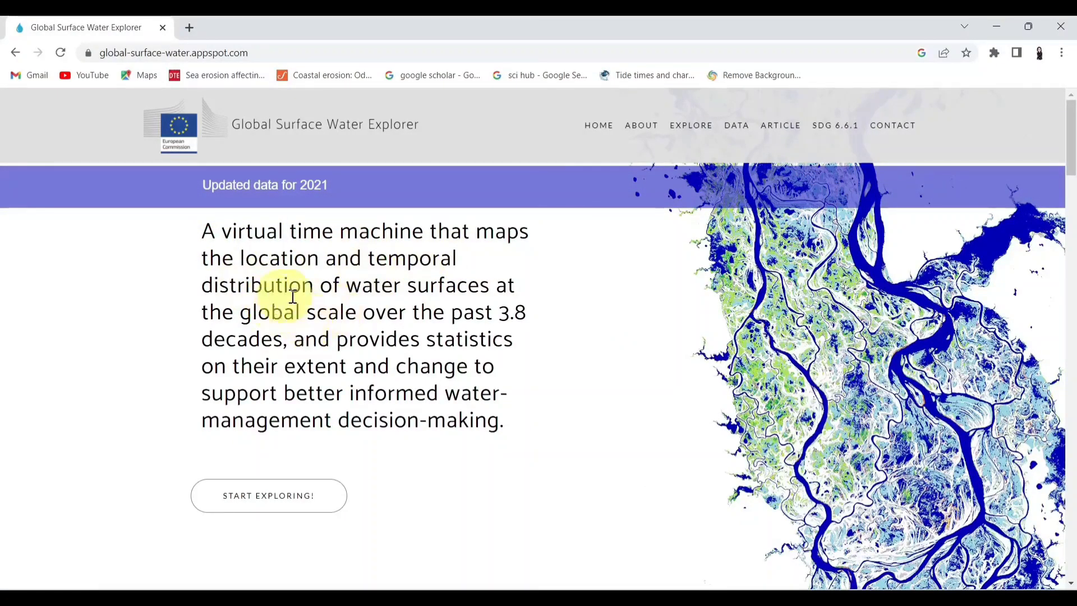
- Go through the site's explore sections and open its interactive water map
left_click(282, 504)
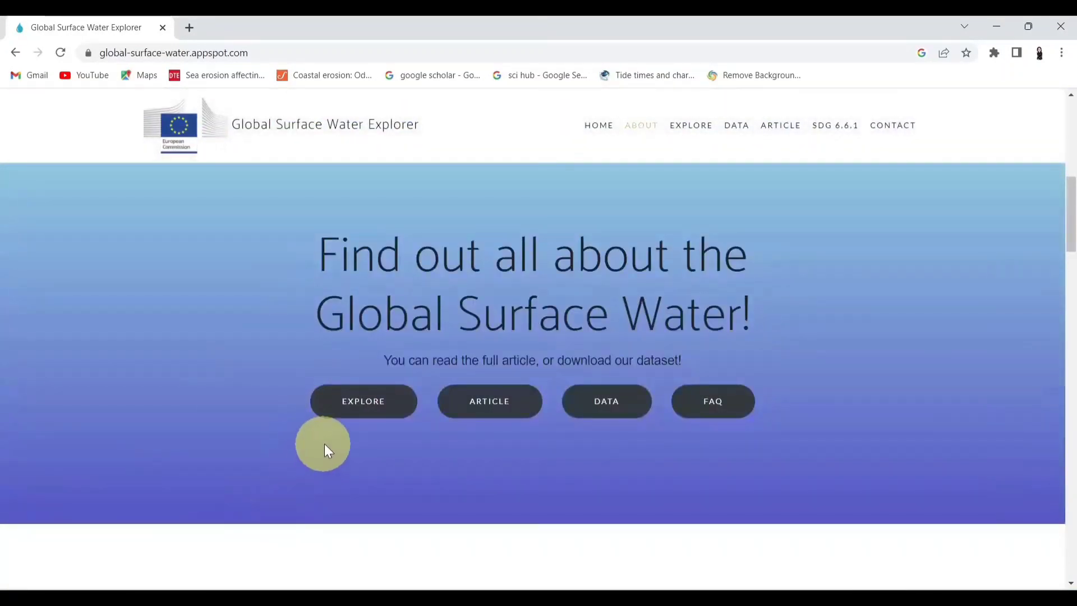
left_click(373, 413)
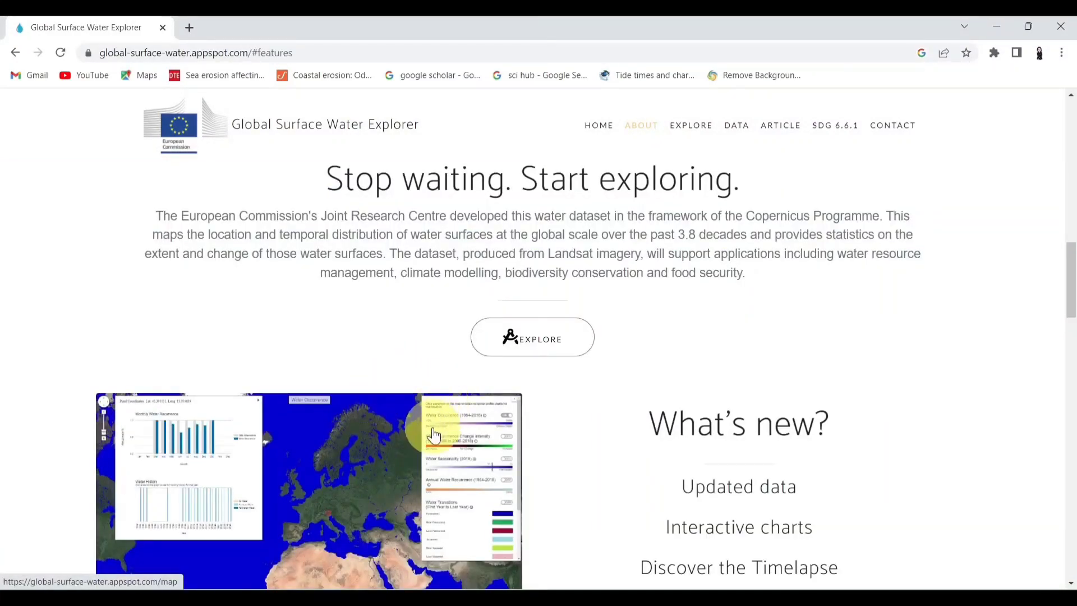
left_click(548, 335)
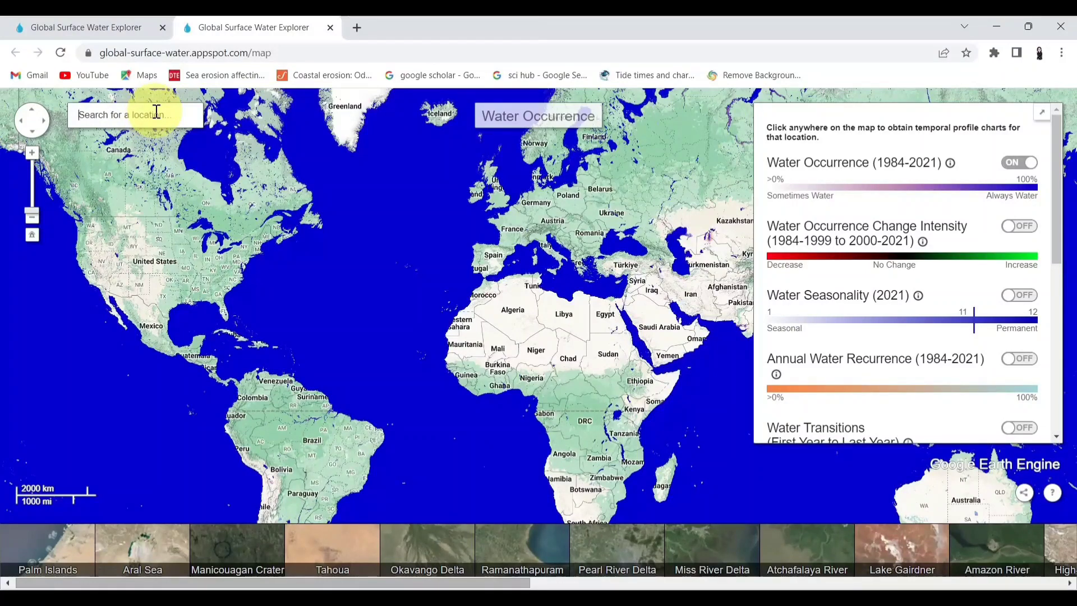
- Locate Chilika Lake, Odisha on the map and view the temporal profile charts for a point in the lake
type("Chi")
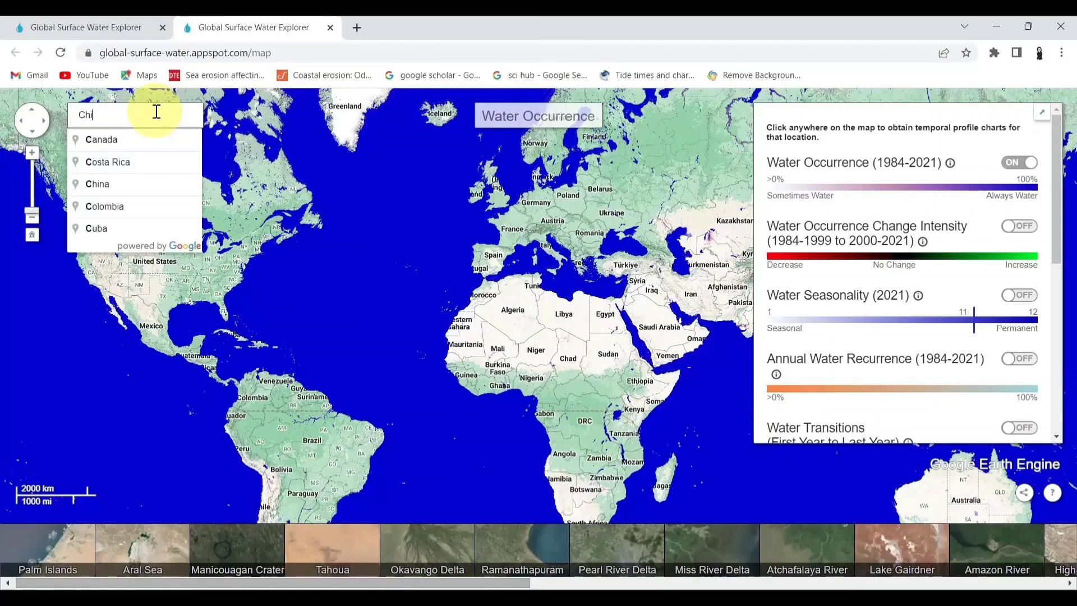
type("lika")
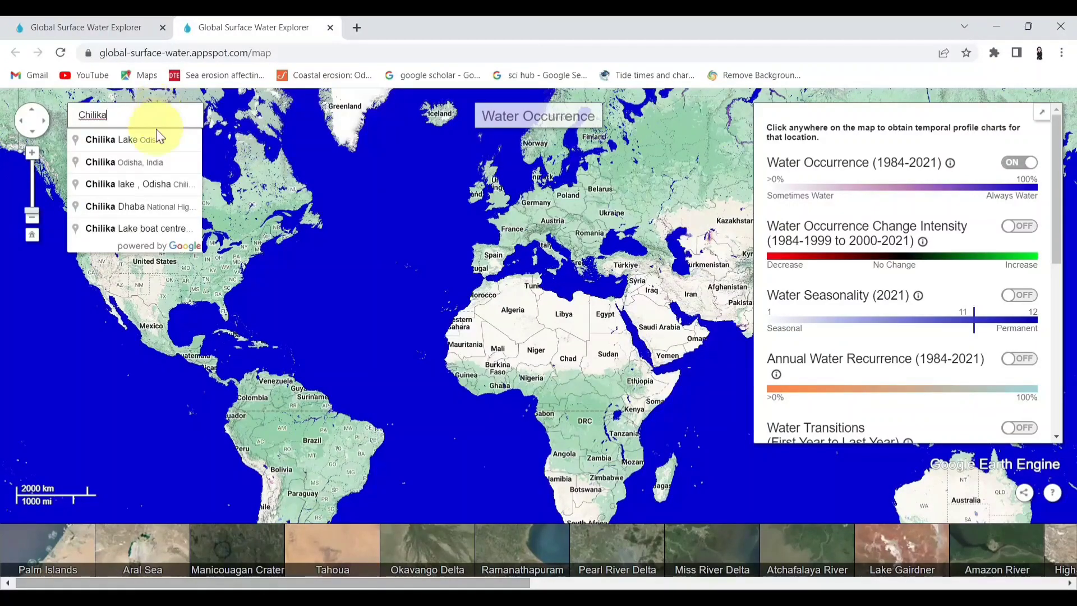
left_click(153, 139)
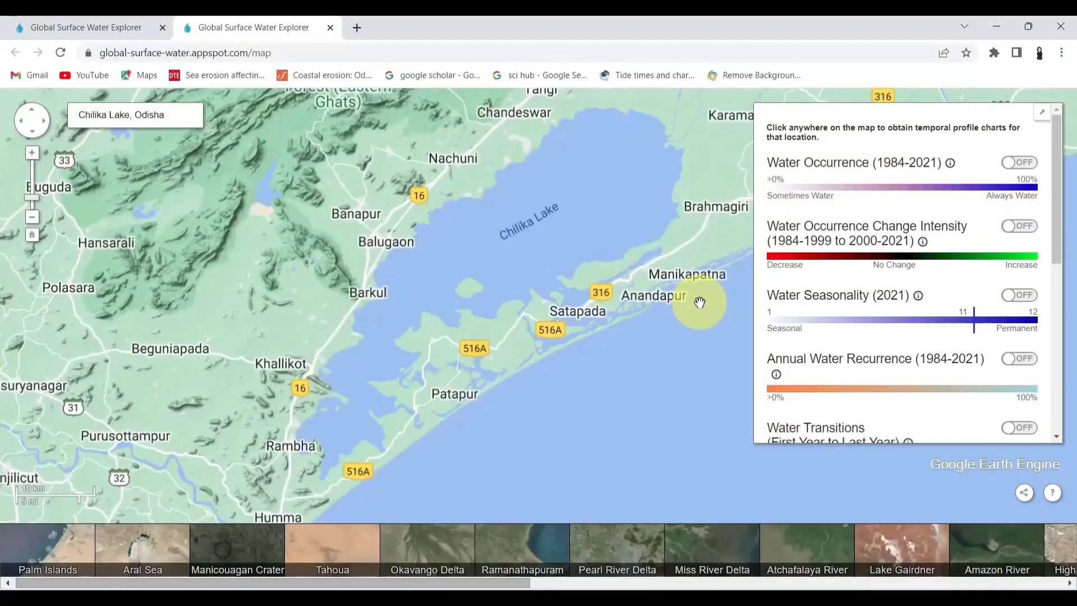
left_click(523, 230)
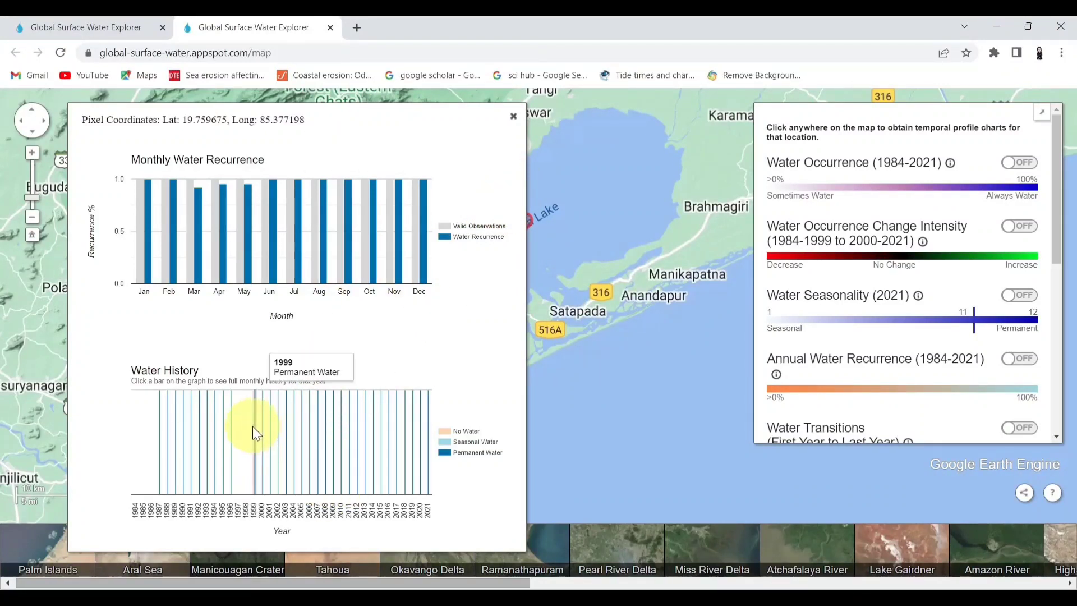
left_click(513, 116)
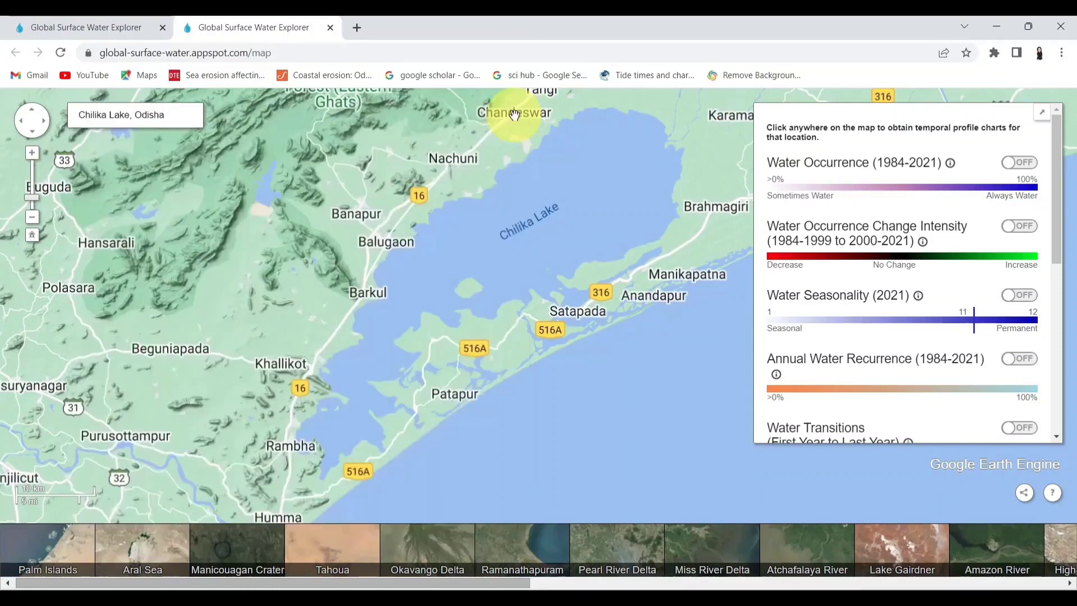
- Preview the Water Occurrence and Water Occurrence Change Intensity layers over Chilika Lake one at a time, leaving both off
left_click(1024, 164)
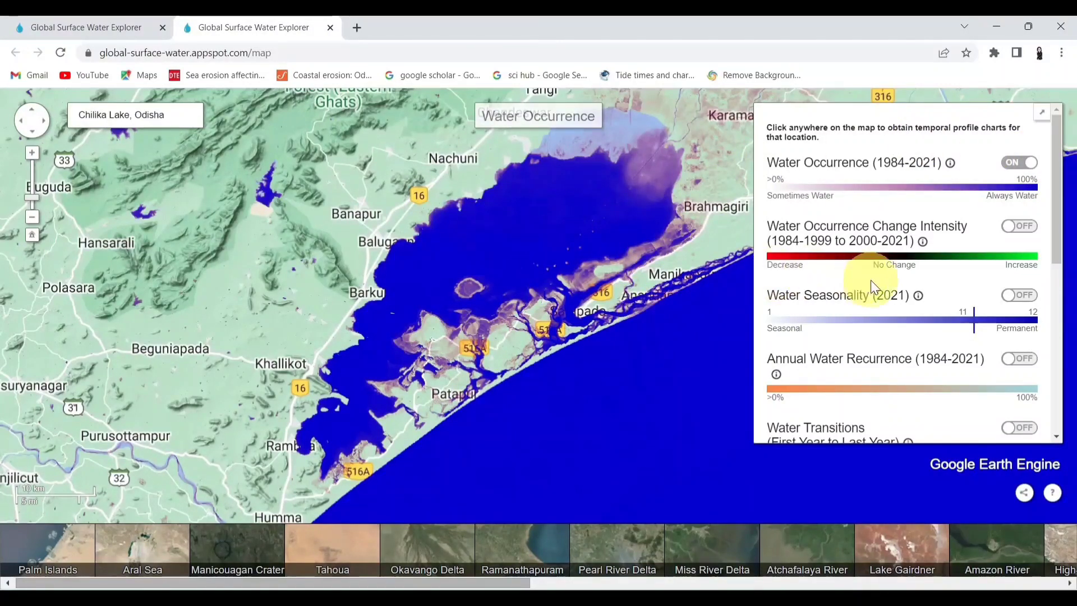
left_click(1022, 164)
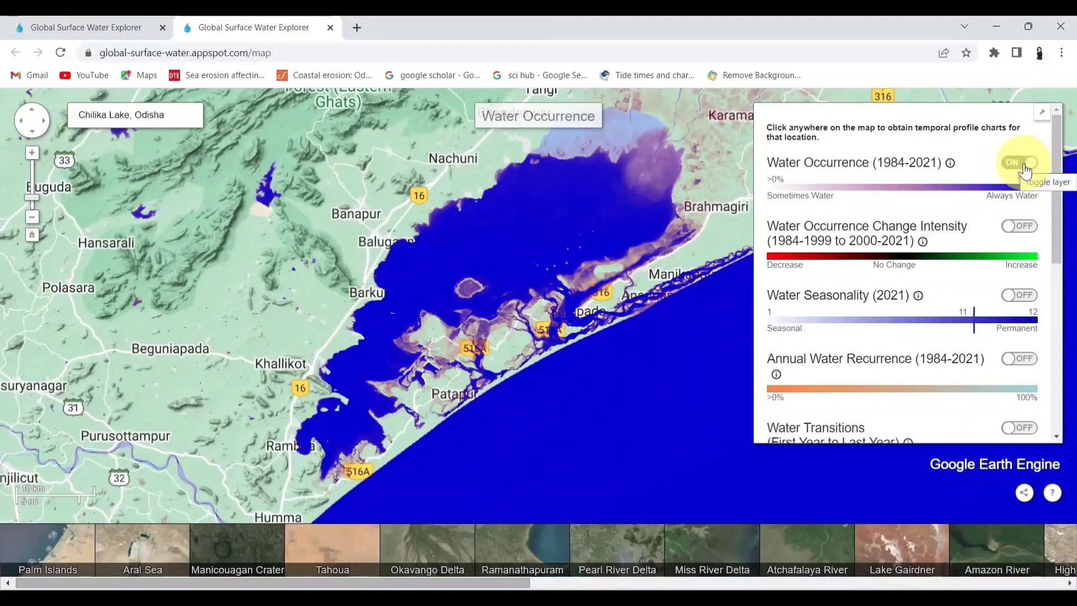
left_click(1023, 164)
left_click(1014, 230)
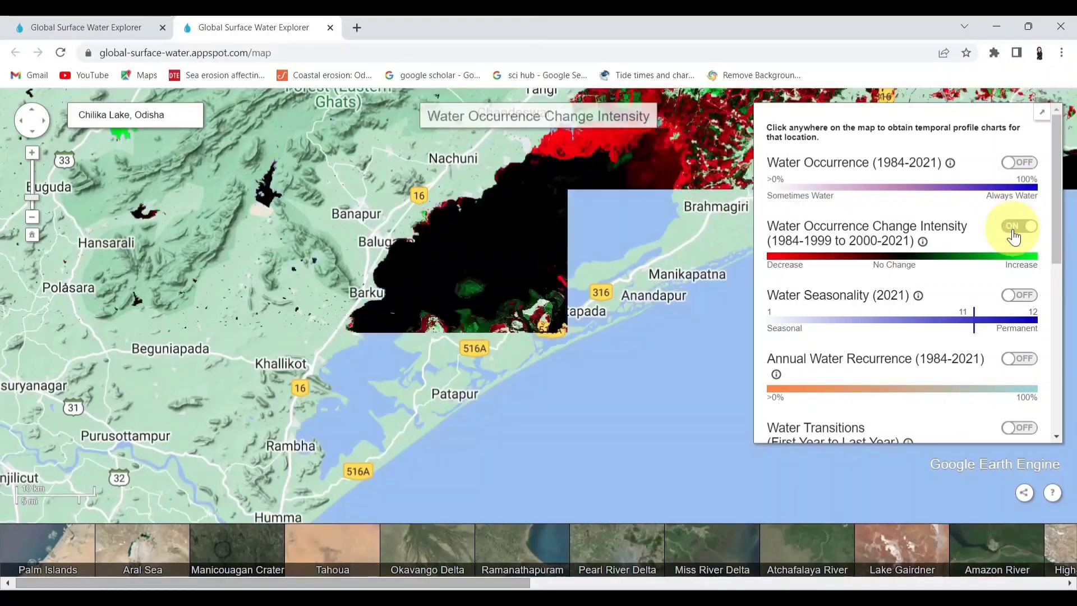
left_click(1013, 235)
- Preview the Water Transitions layer and the Earth Time-Lapse background, then restore the World Map background
left_click_drag(1055, 241, 1049, 365)
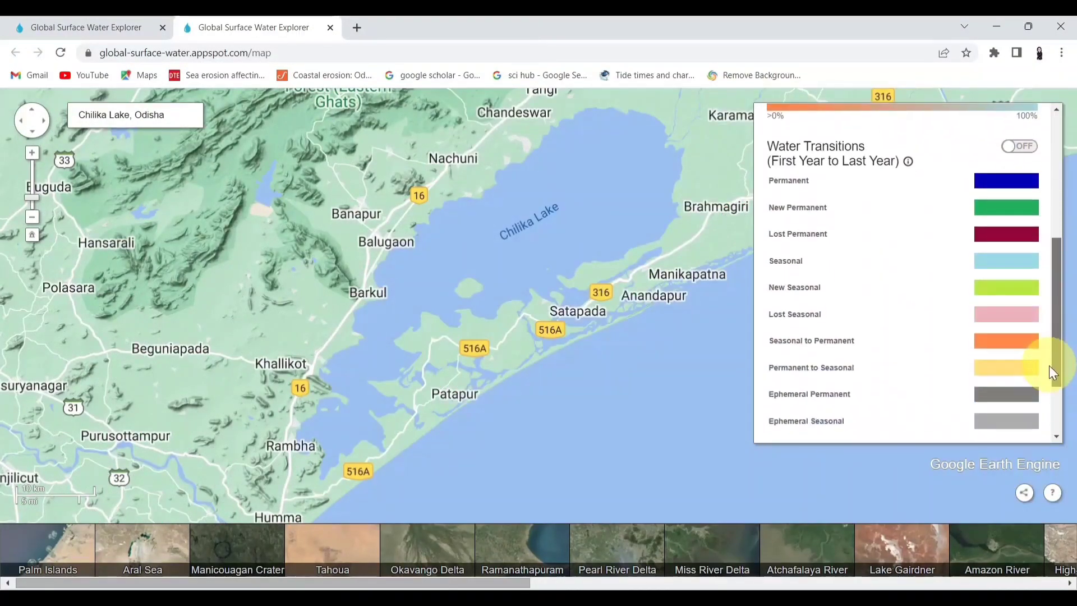
left_click(1018, 147)
left_click_drag(1048, 269, 1042, 330)
scroll(1026, 308, "up", 4)
left_click(1019, 293)
scroll(803, 371, "down", 4)
left_click(774, 407)
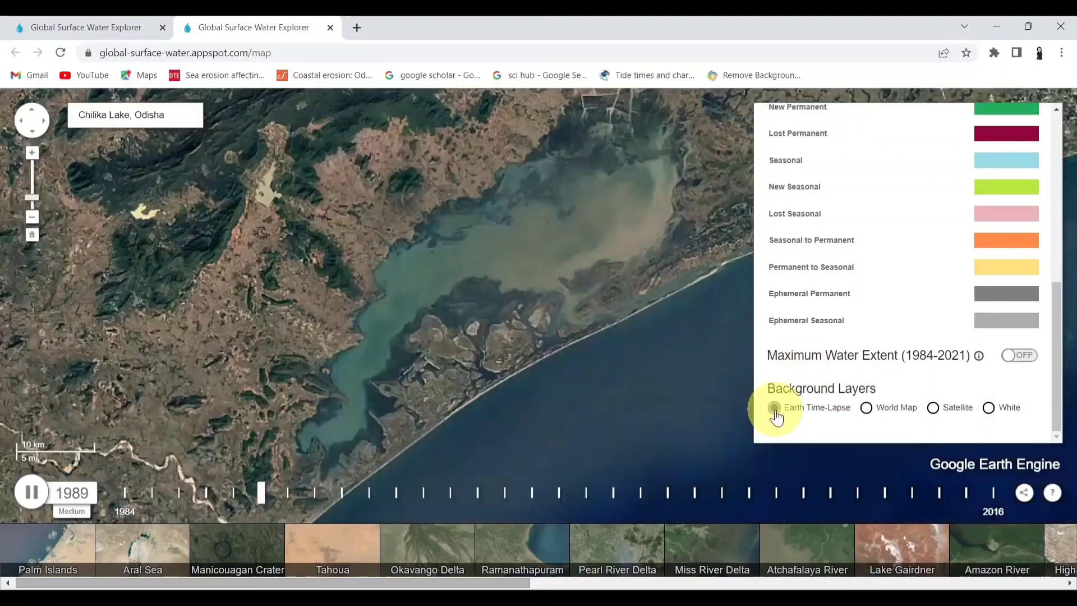
left_click(866, 407)
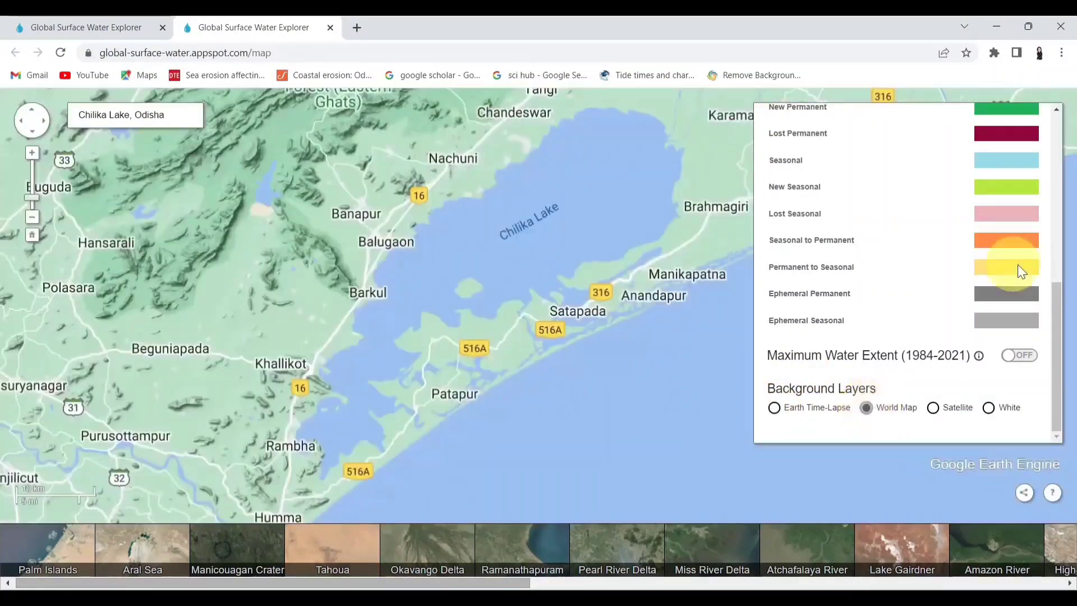
scroll(1017, 264, "up", 5)
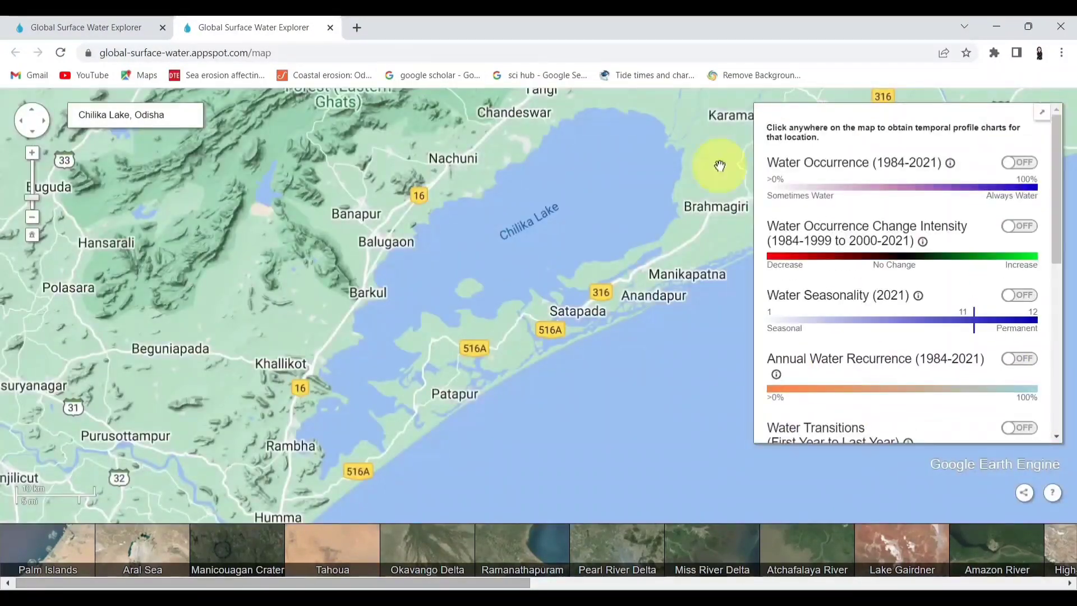
- Close the water map and open the site's data download page from the free and open data section
left_click(330, 28)
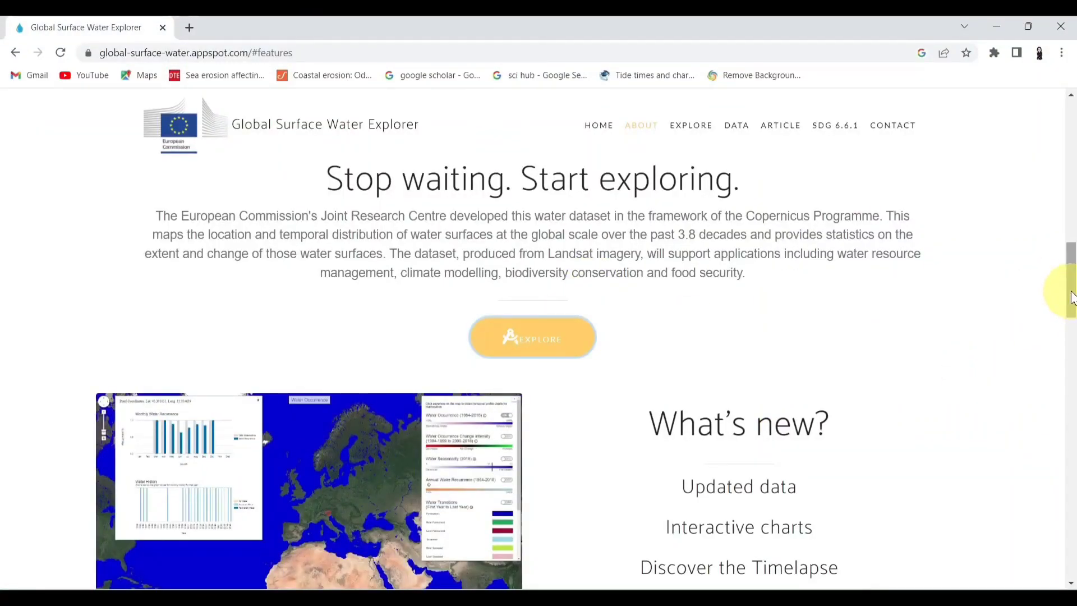
left_click_drag(1070, 291, 1057, 377)
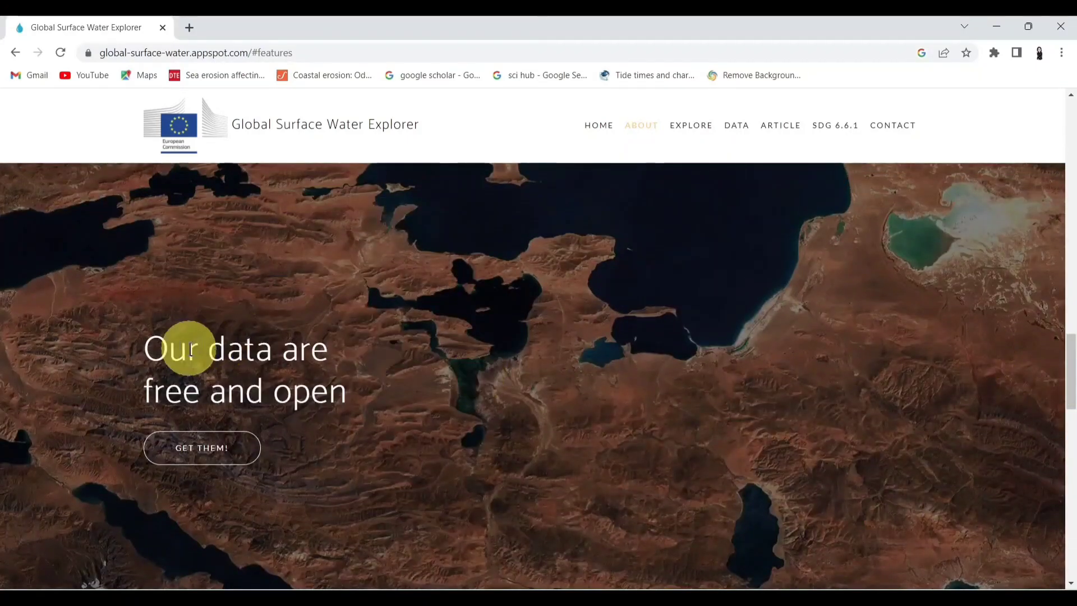
left_click(202, 448)
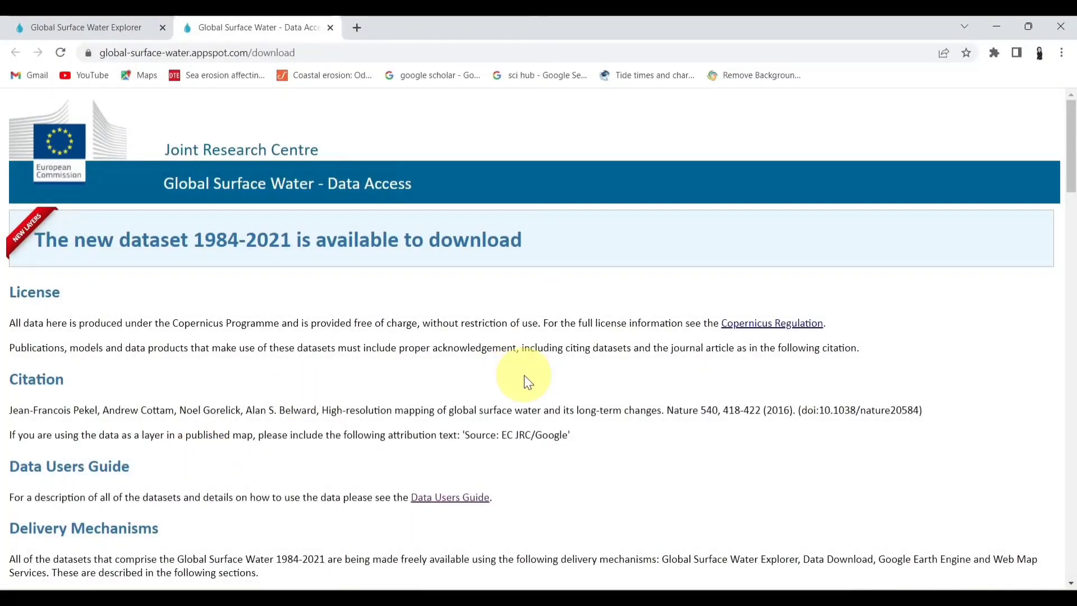
- Select the tile with top-left corner at 80E, 20N and download its Occurrence and Transitions 2021 TIFF datasets
left_click_drag(1072, 174, 1062, 304)
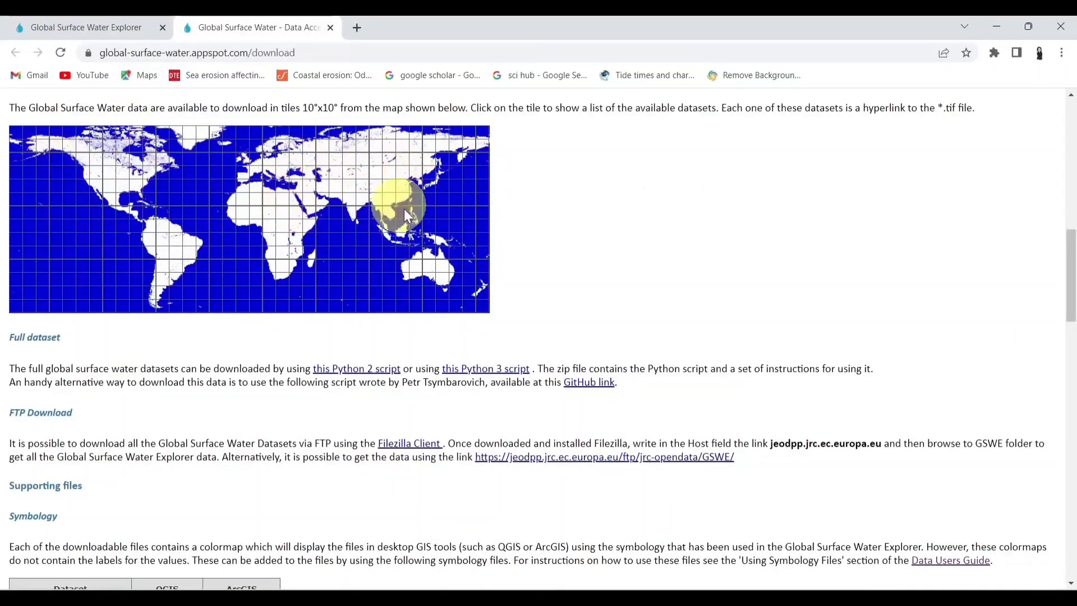
left_click(361, 210)
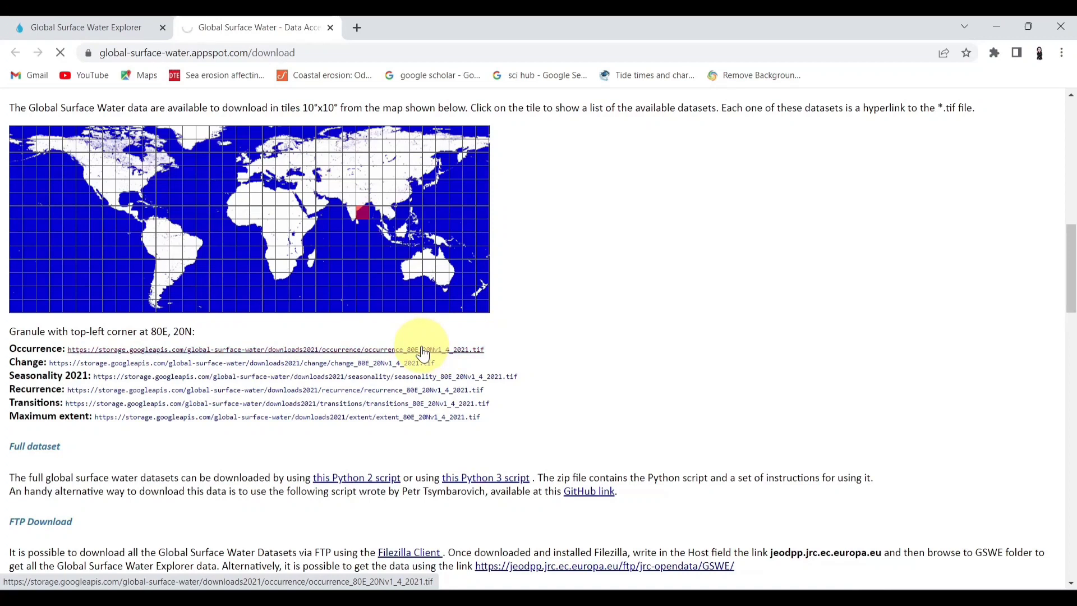
left_click(423, 350)
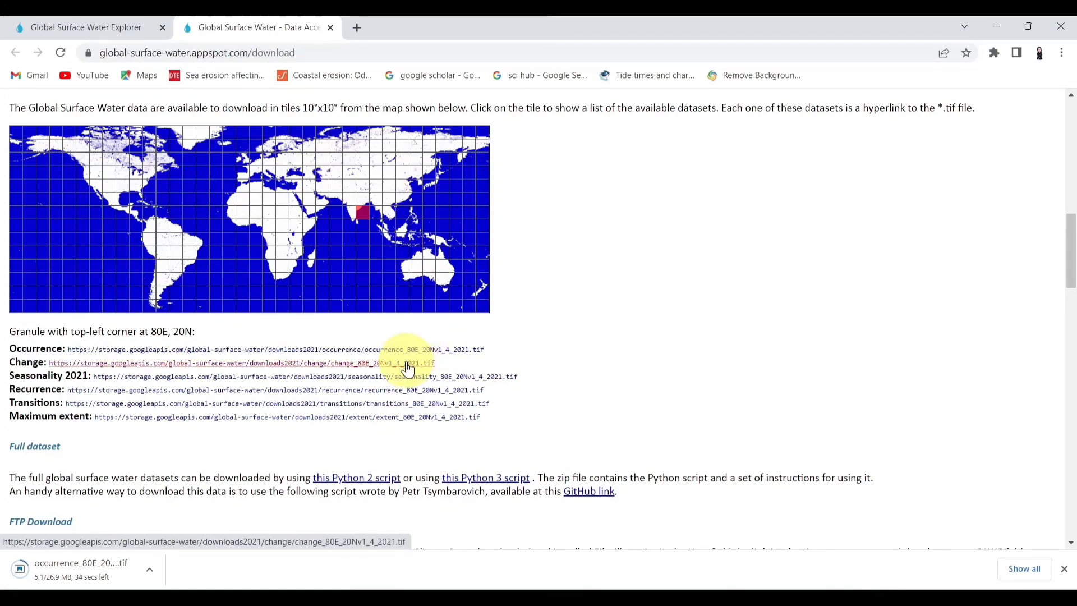
left_click(353, 405)
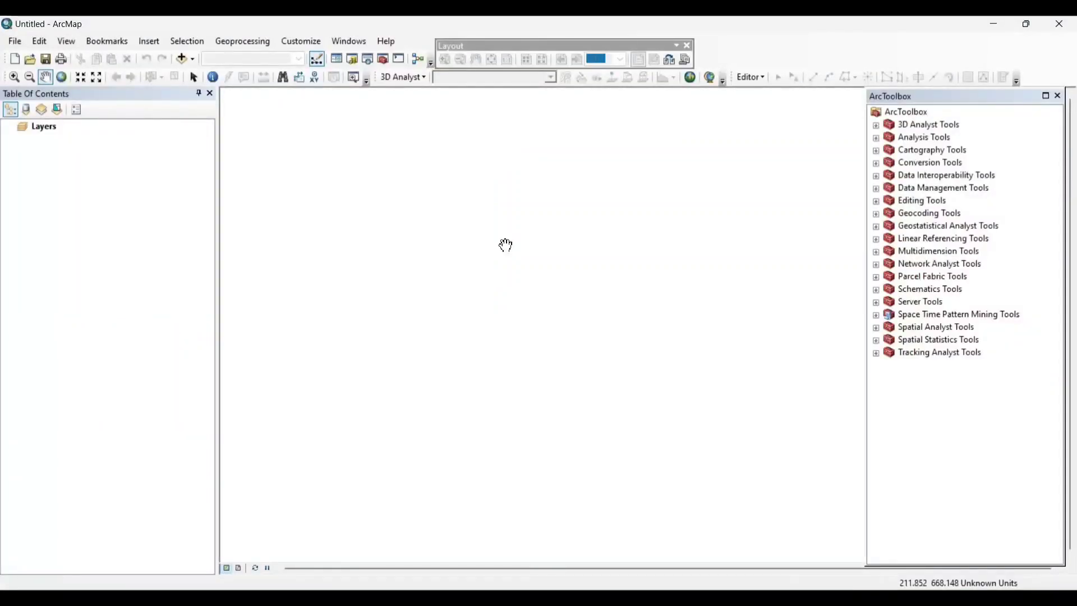
- Switch to ArcMap and add the CHILIKA.shp shapefile from the gadm41_IND_shp folder to the map
left_click(182, 59)
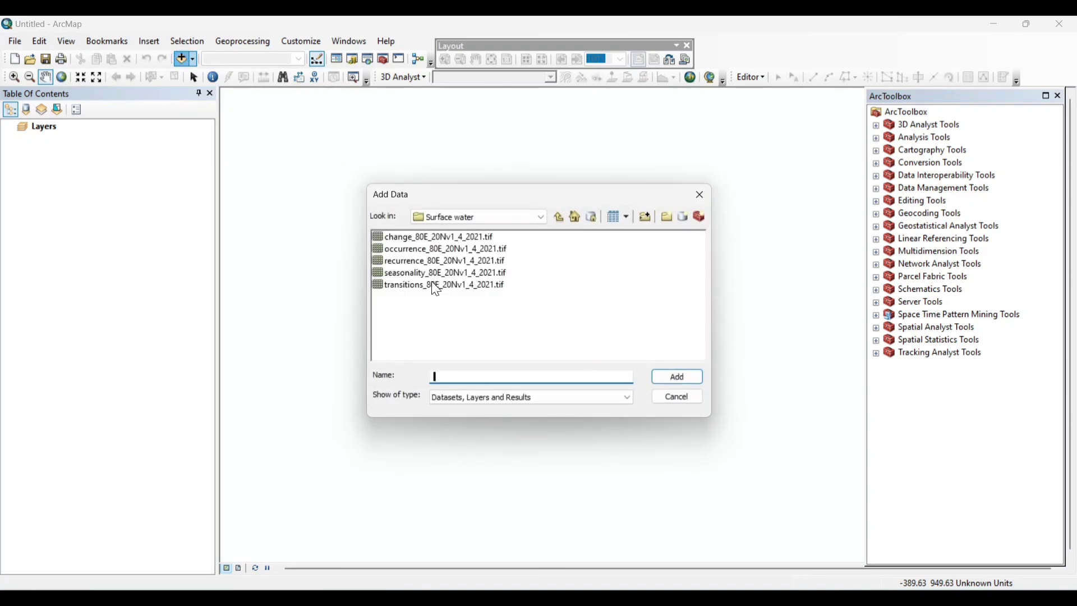
left_click(558, 215)
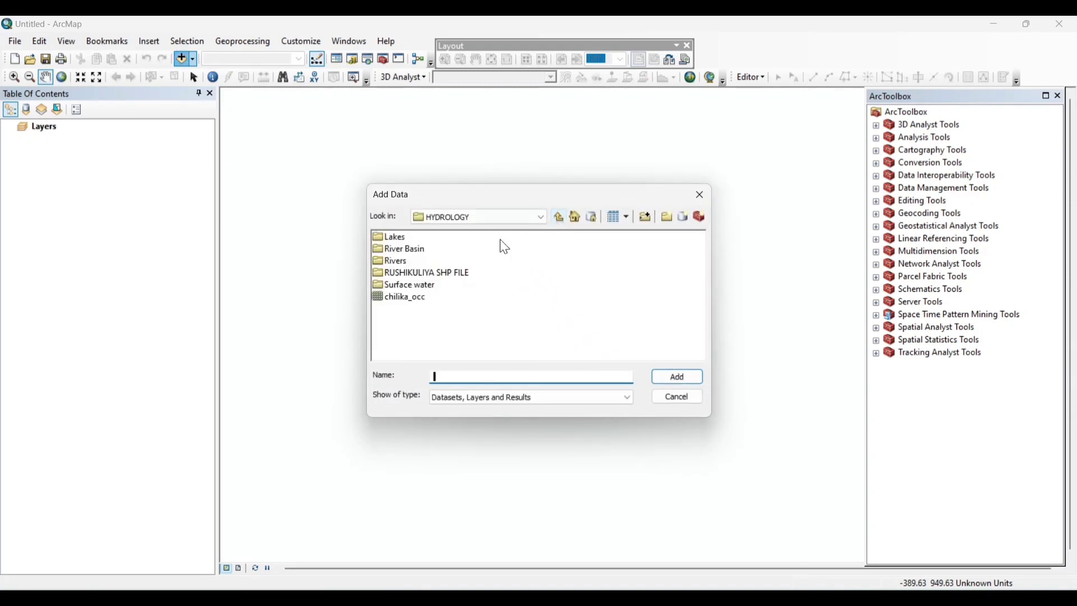
double_click(458, 273)
left_click(422, 238)
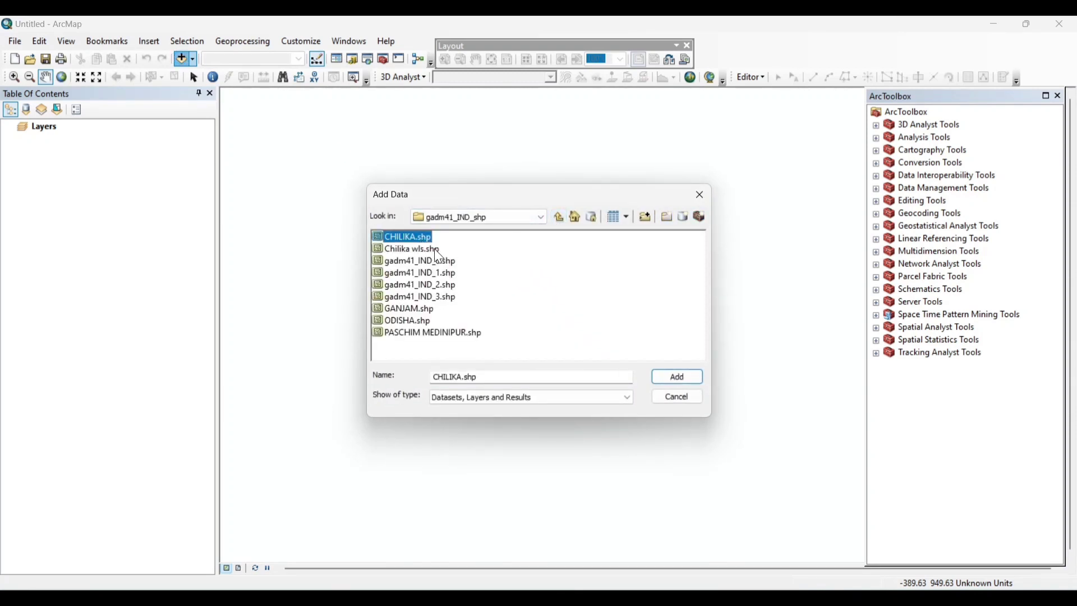
left_click(434, 249, "shift")
left_click(436, 250, "ctrl")
left_click(678, 377)
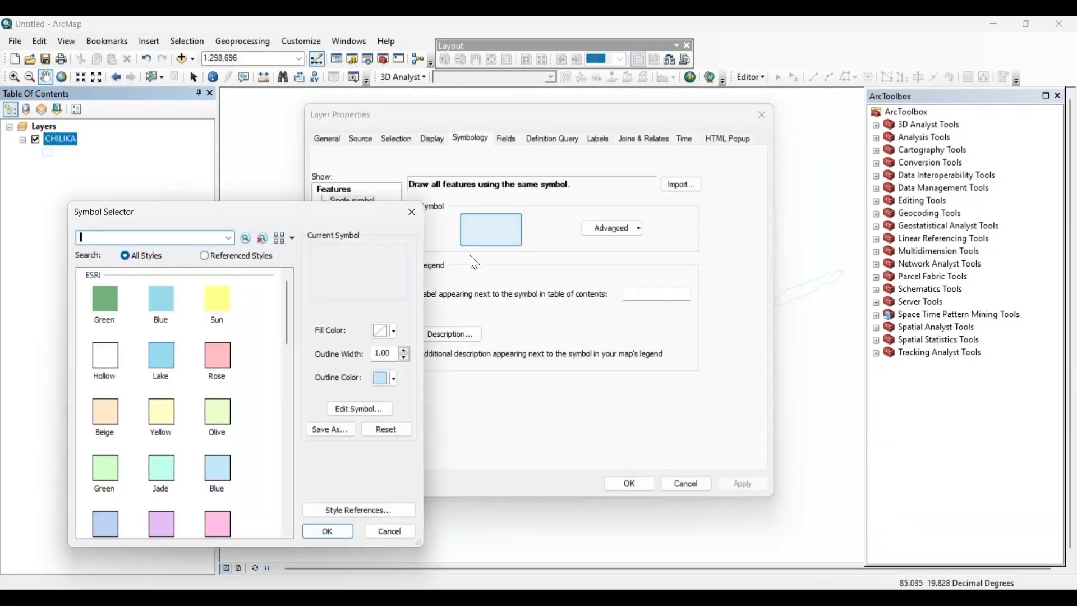
- Set the CHILIKA boundary's outline colour to blue and apply the symbology
left_click(392, 379)
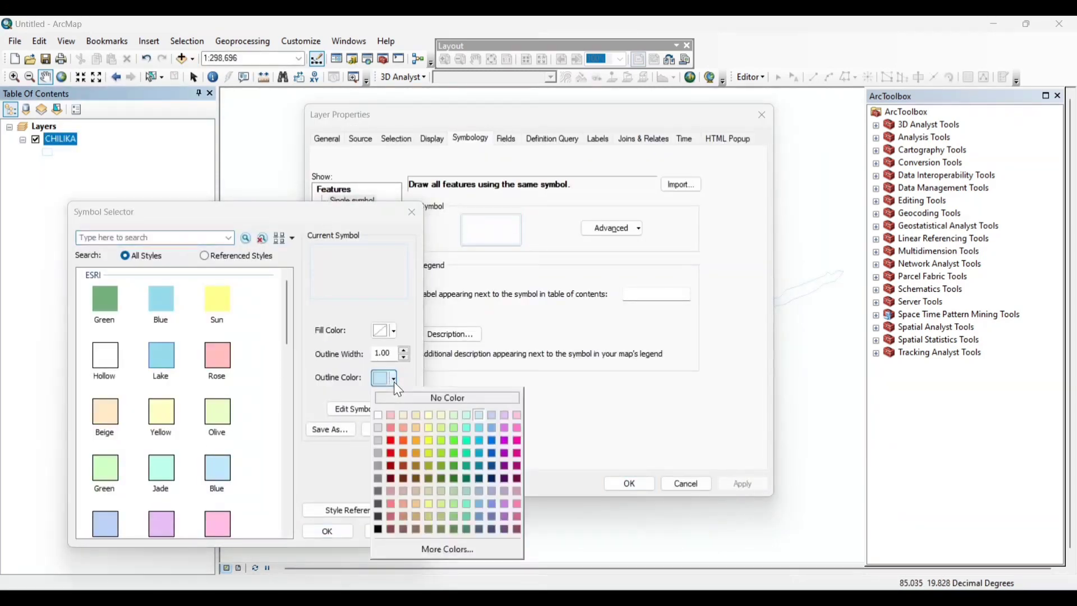
left_click(495, 454)
left_click(328, 531)
left_click(743, 483)
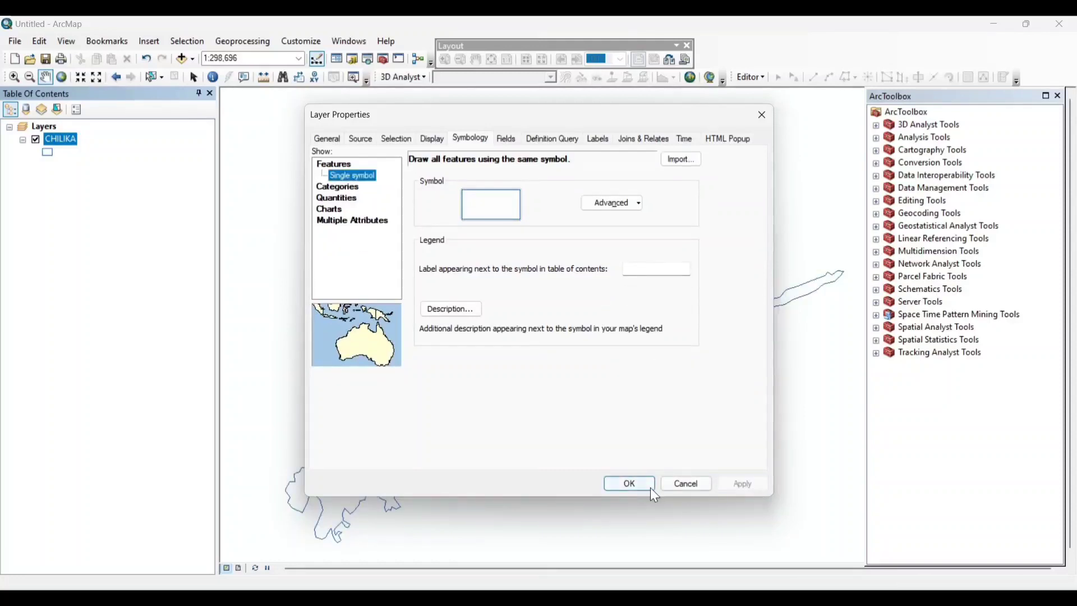
left_click(645, 485)
- Add the occurrence_80E_20Nv1_4_2021.tif raster from the Surface water folder inside HYDROLOGY to the map
left_click(187, 56)
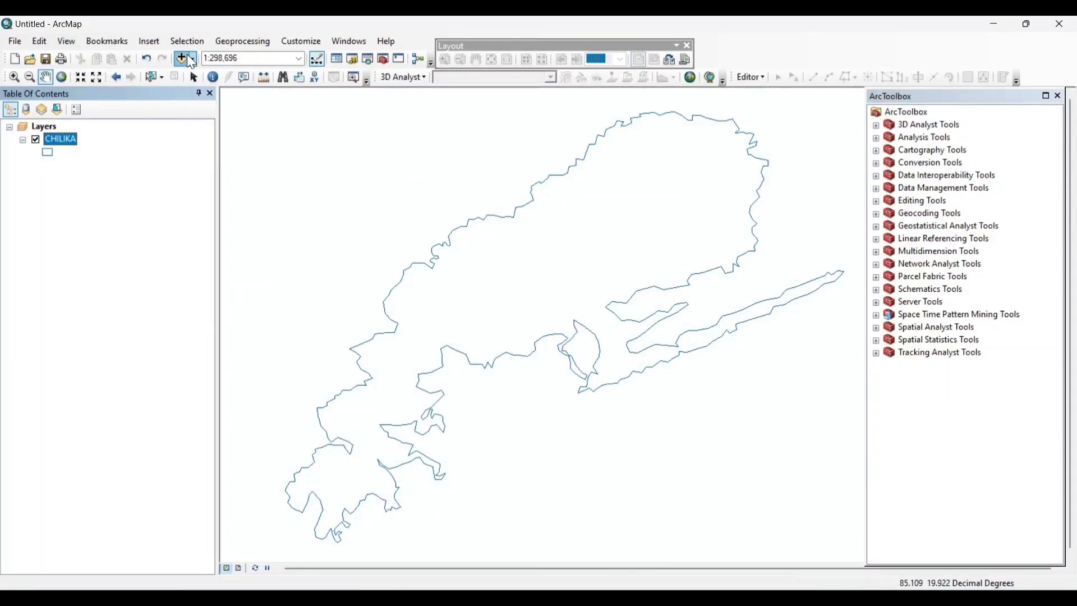
left_click(559, 218)
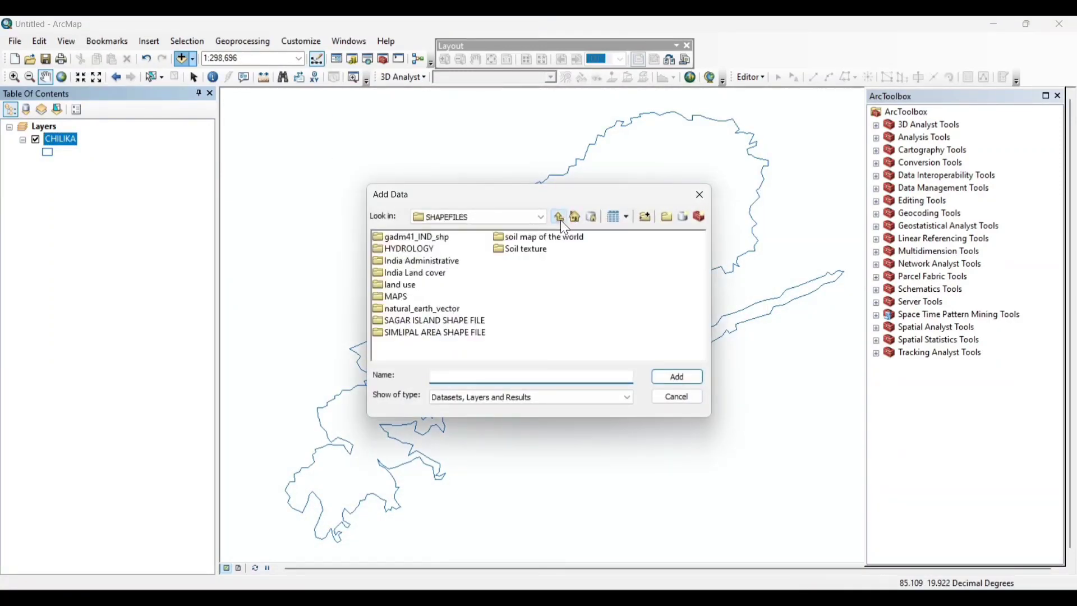
double_click(420, 251)
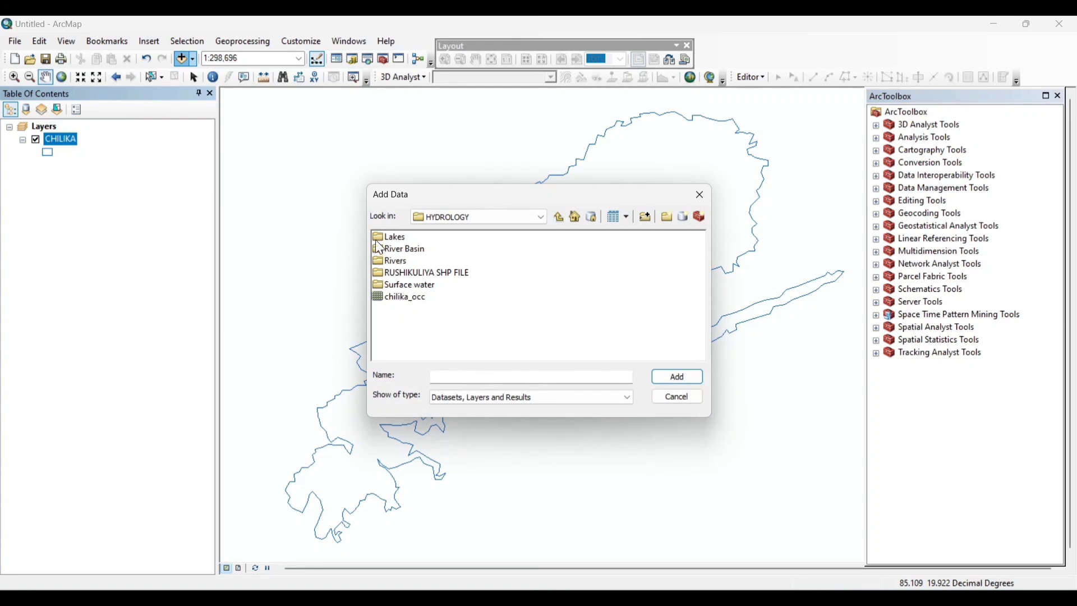
double_click(400, 285)
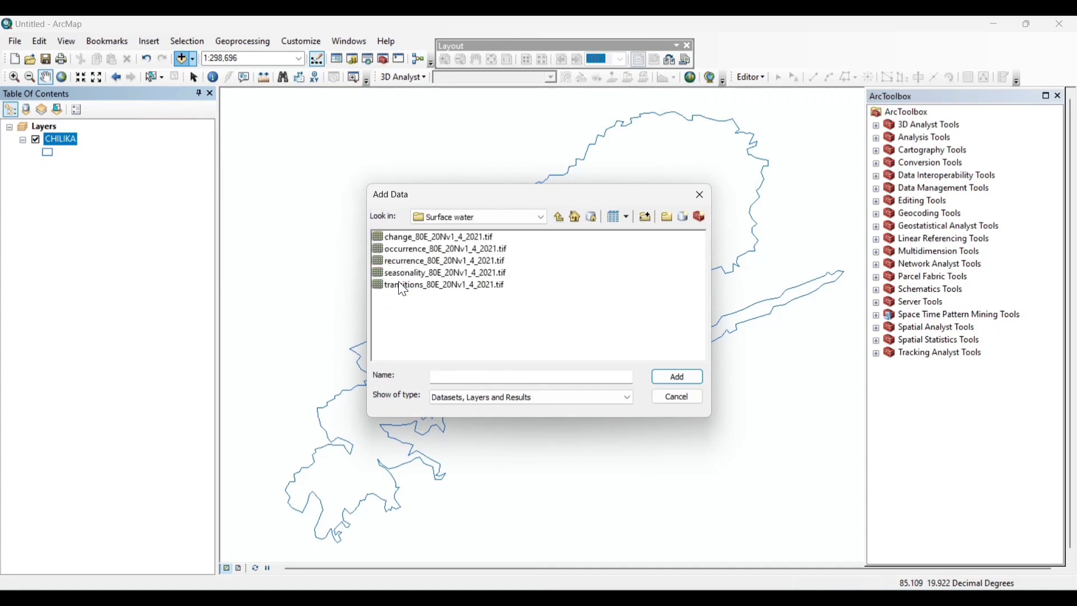
left_click(483, 249)
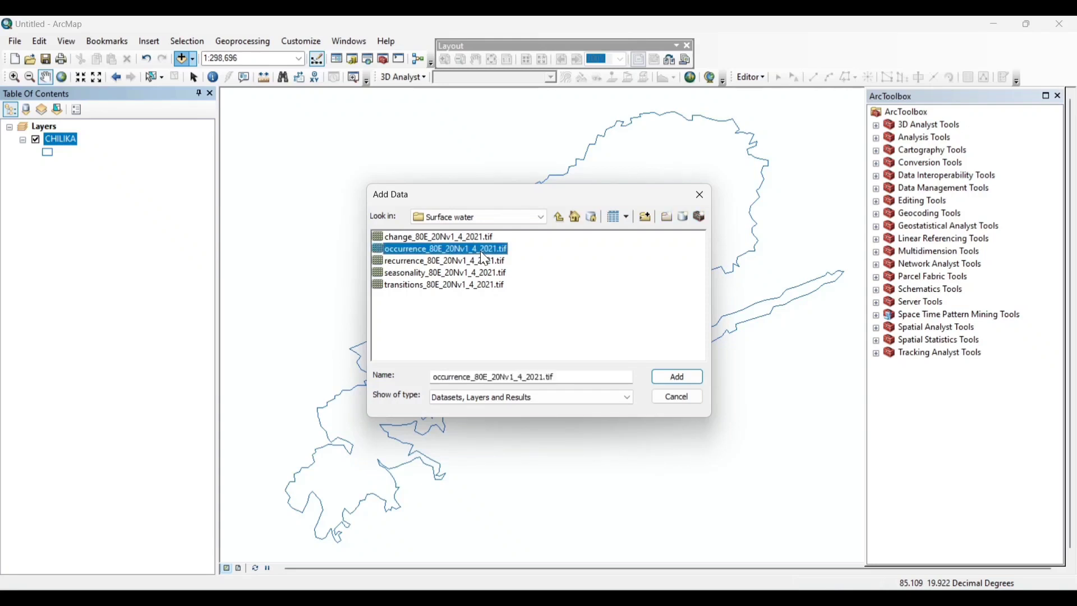
left_click(678, 377)
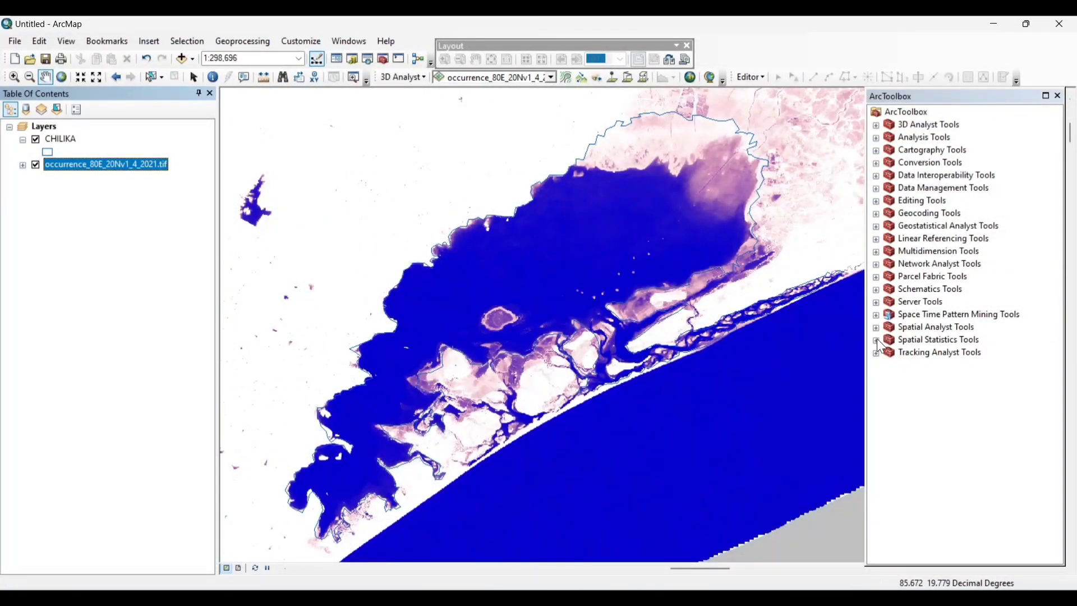
- Start the Spatial Analyst Extract by Mask tool with occurrence_80E_20Nv1_4_2021.tif as the input raster and CHILIKA as the mask
left_click(876, 328)
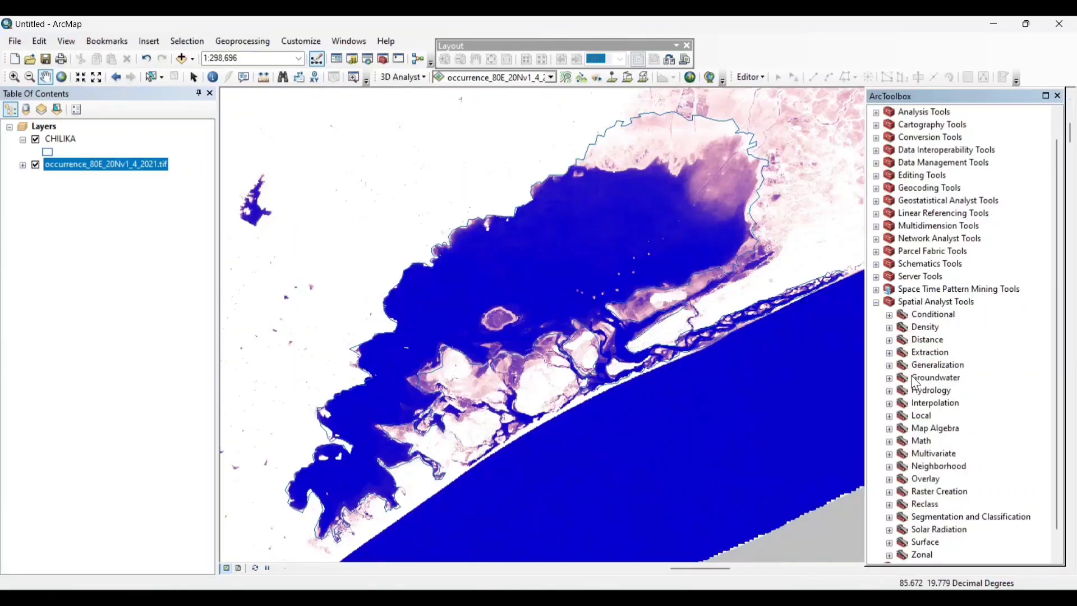
left_click(889, 353)
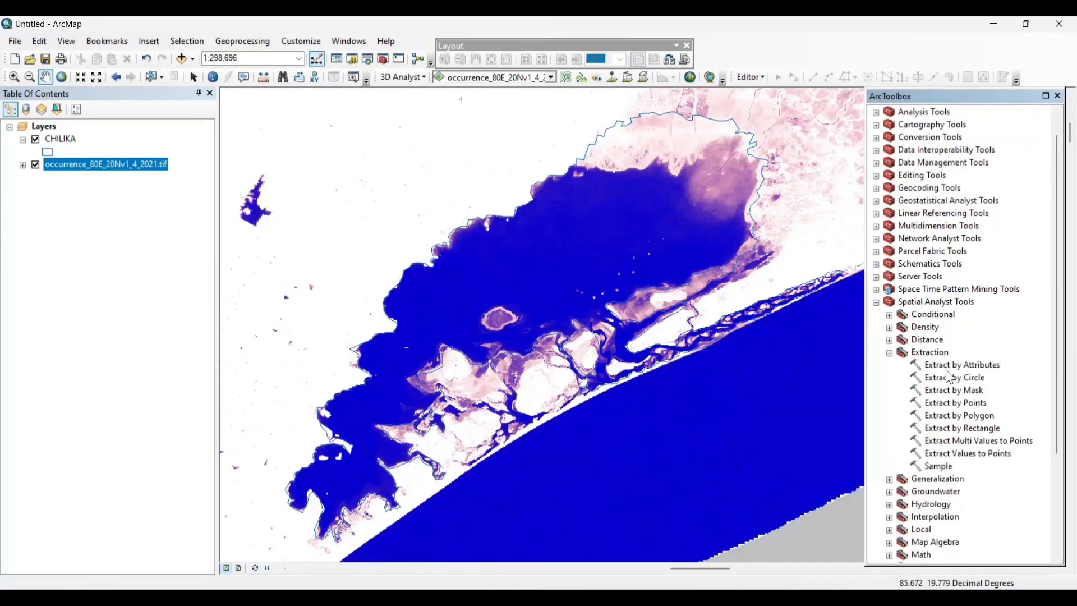
double_click(953, 391)
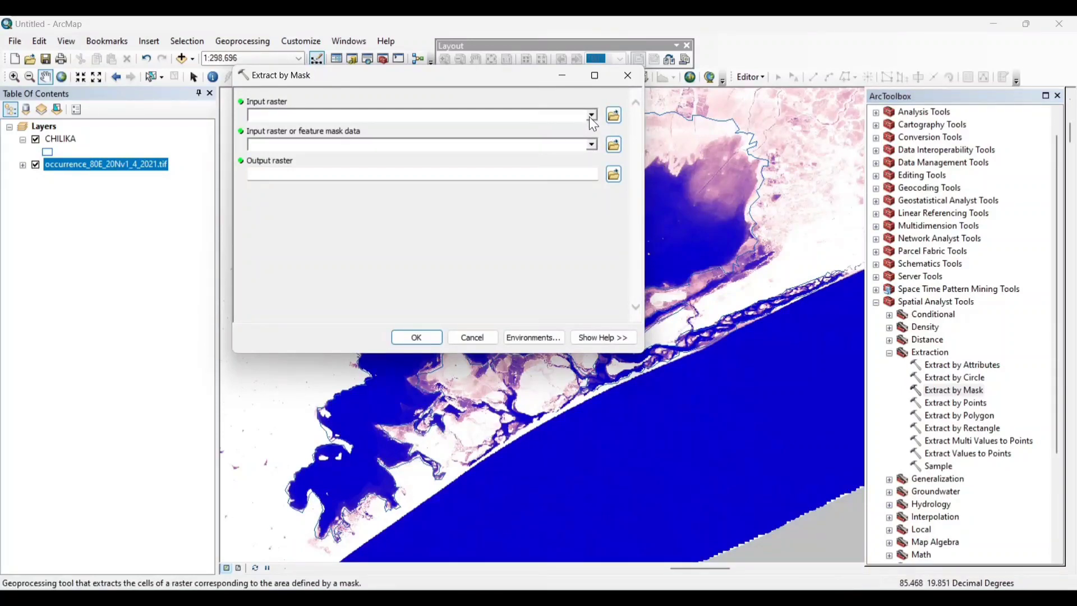
left_click(592, 115)
left_click(352, 129)
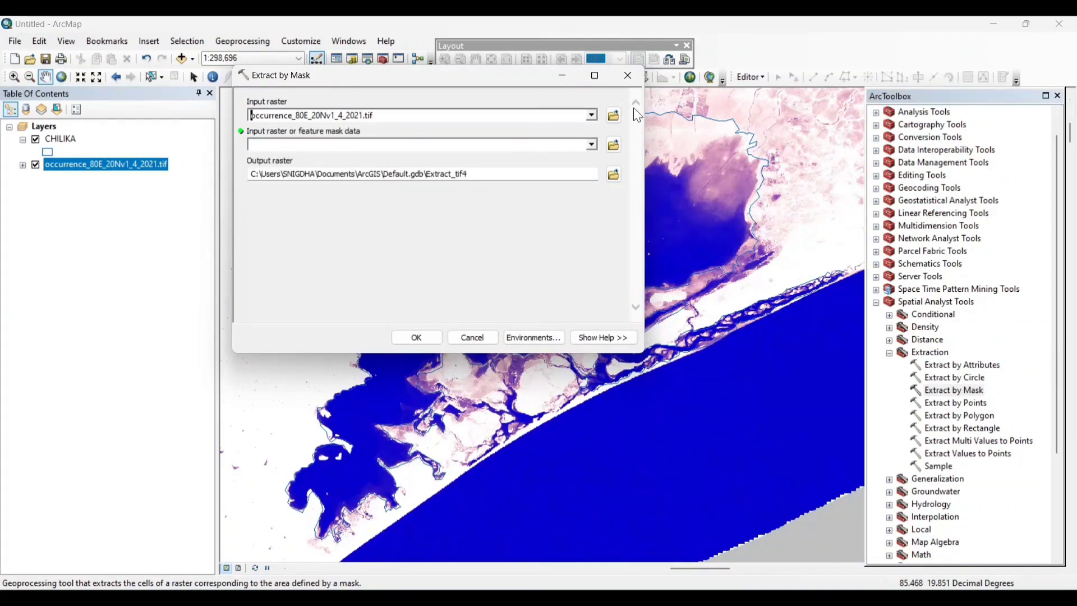
left_click(591, 144)
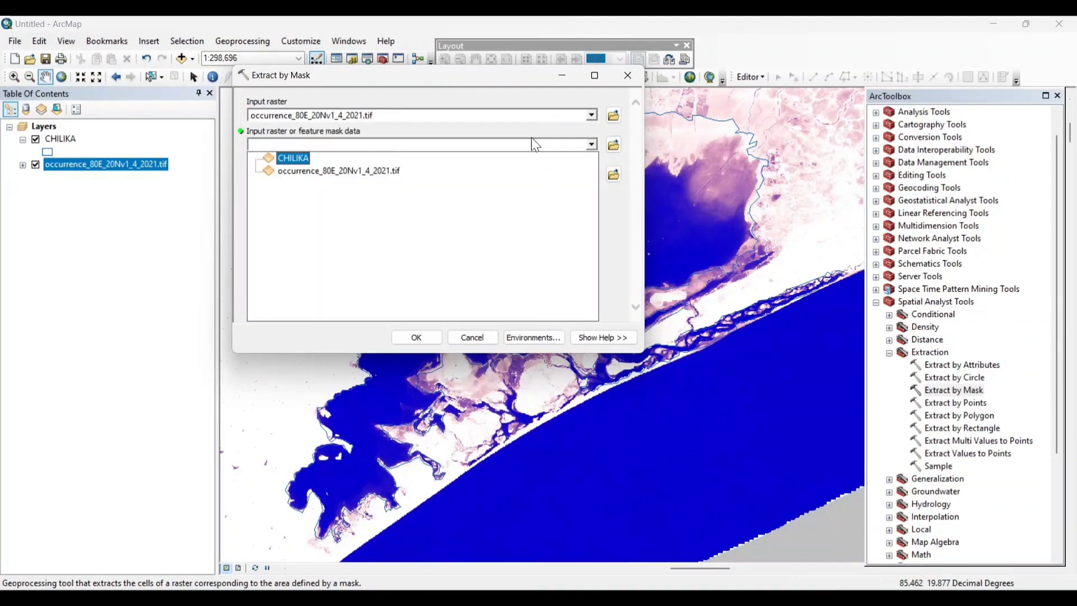
left_click(306, 157)
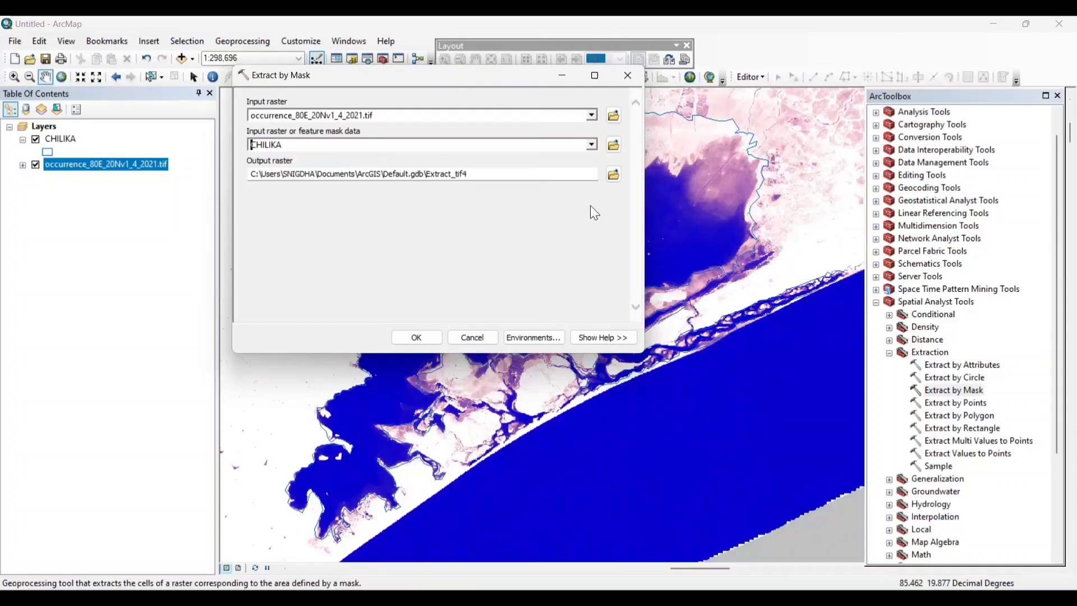
- Set the output raster to chilika_water in the HYDROLOGY folder and run the mask extraction
left_click(613, 175)
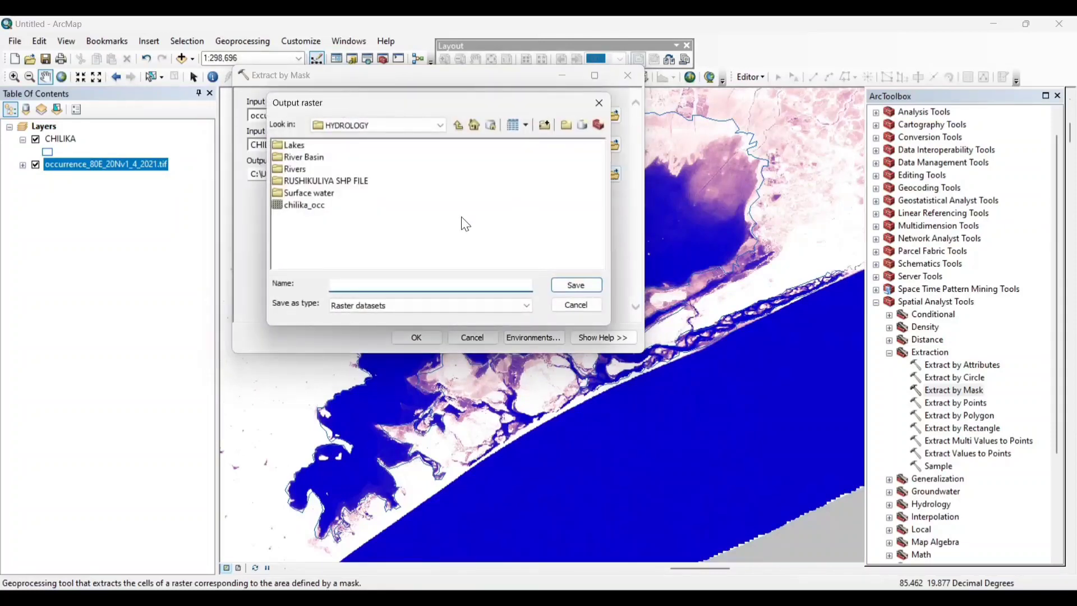
type("chilik")
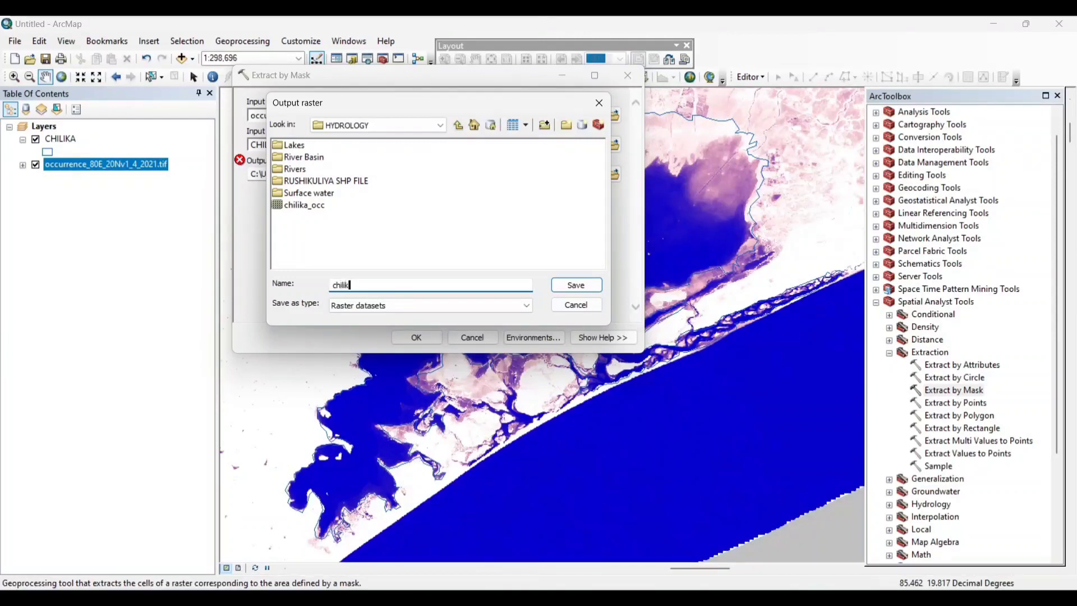
type("a_water")
left_click(585, 285)
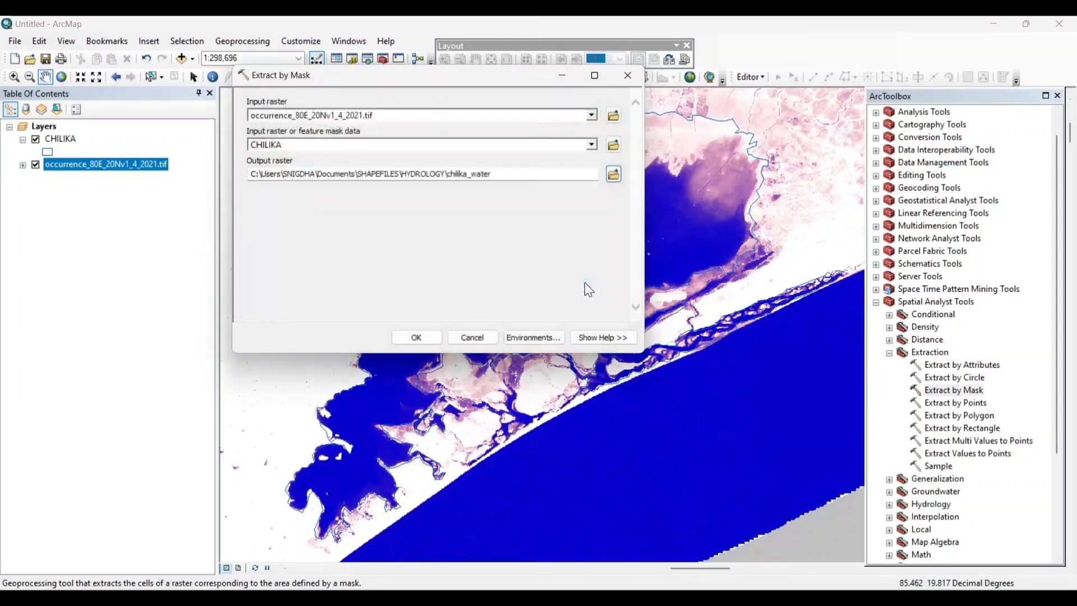
left_click(410, 338)
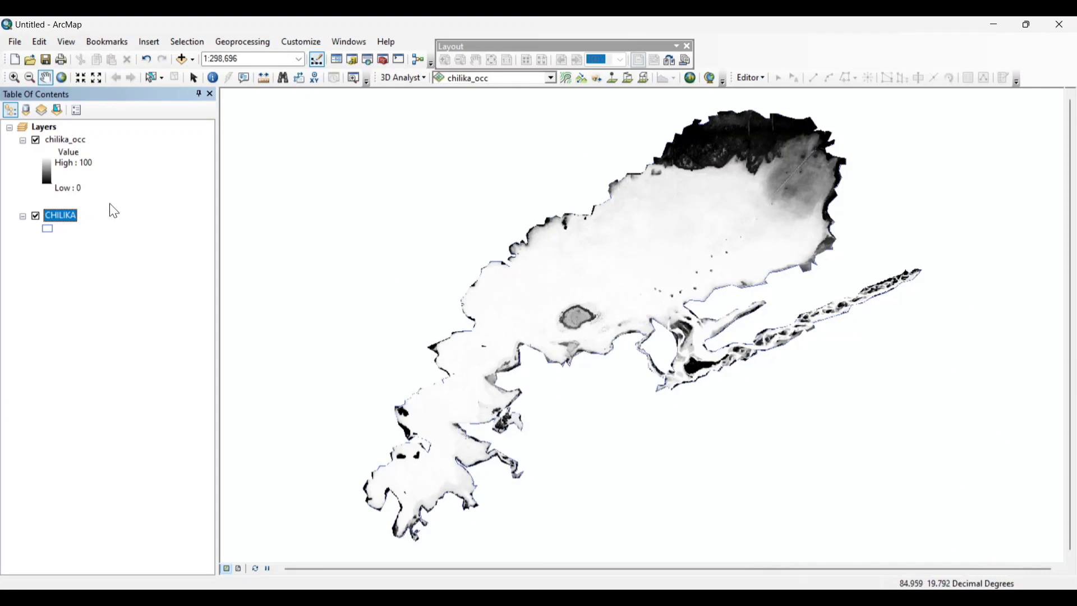
- In the classified chilika_occ symbology, colour the 57 - 100 Permanent class blue and the 0 - 57 Seasonal class light pink, and apply it
left_click(83, 140)
right_click(83, 139)
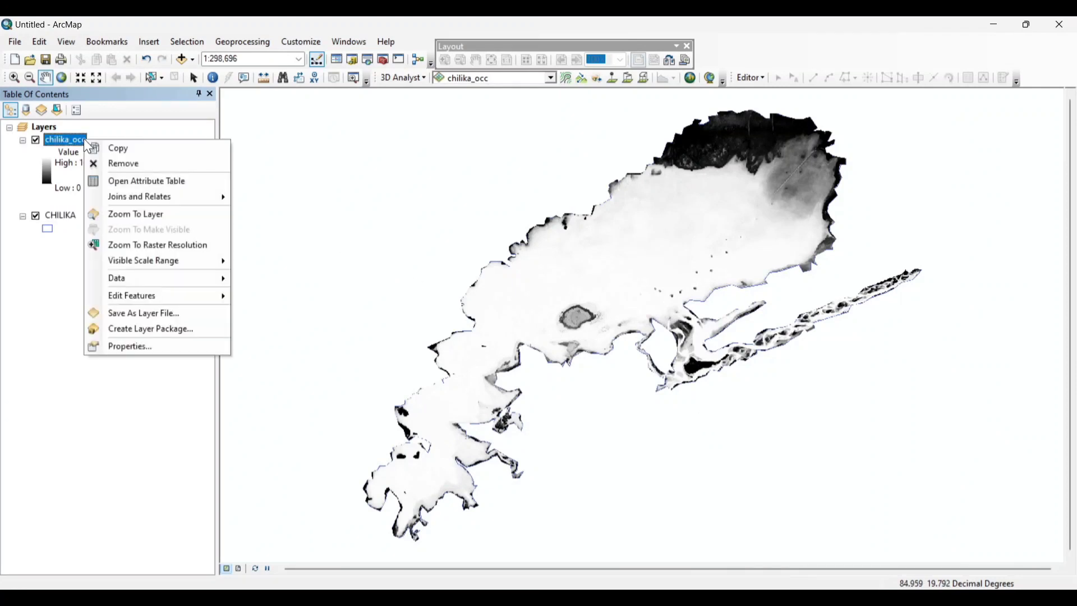
left_click(120, 345)
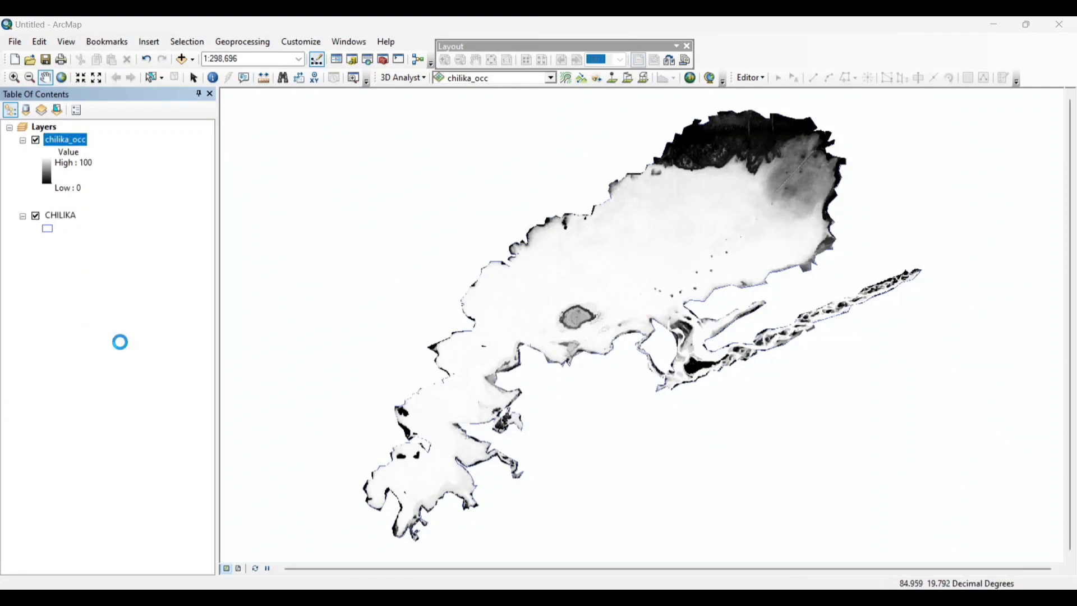
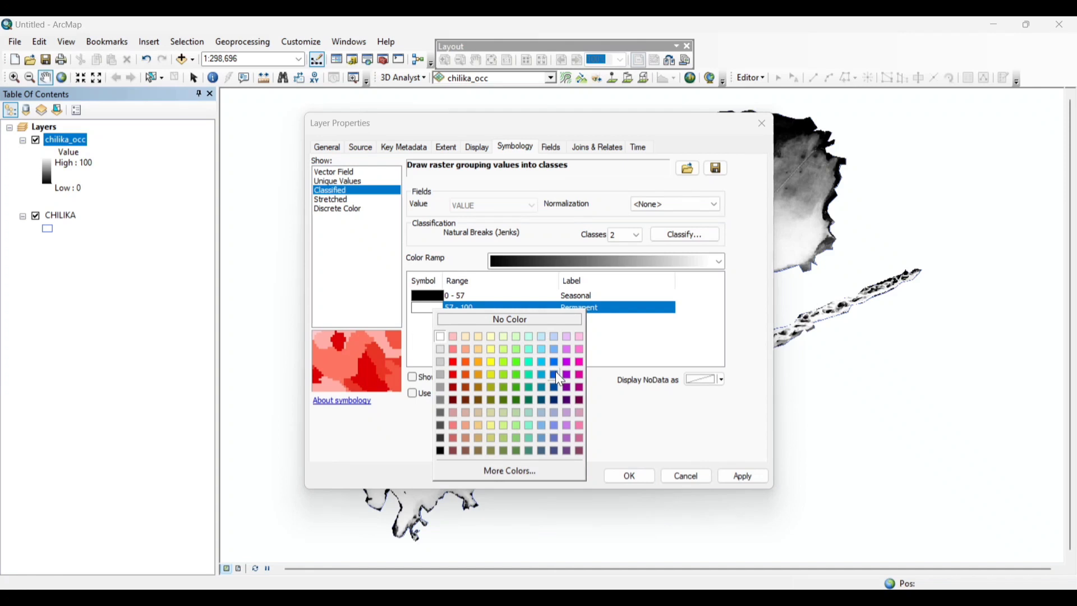
left_click(556, 371)
left_click(436, 298)
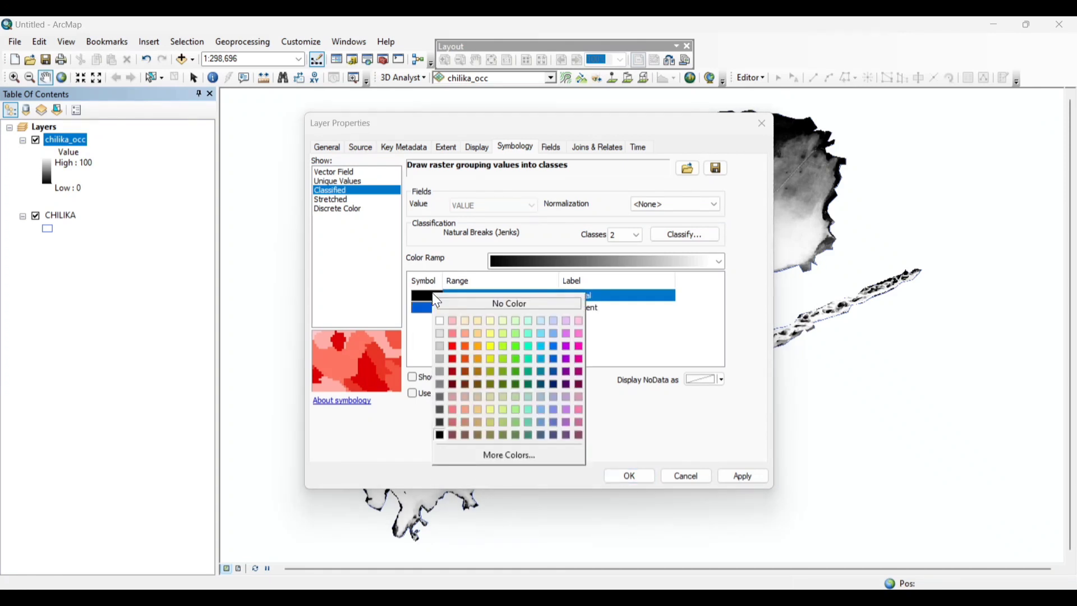
left_click(455, 324)
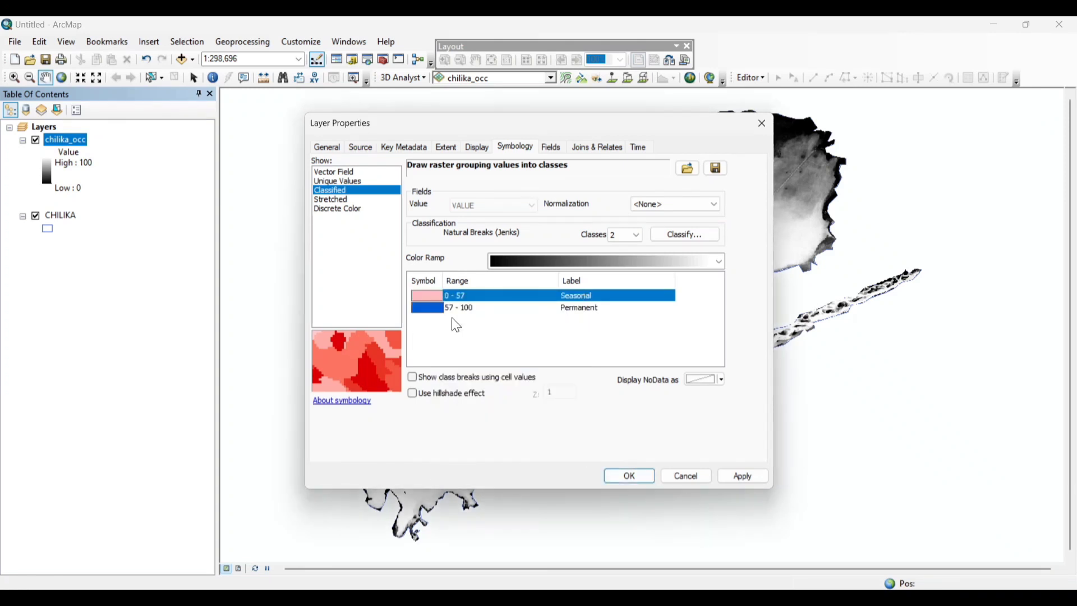
left_click(741, 476)
left_click(626, 478)
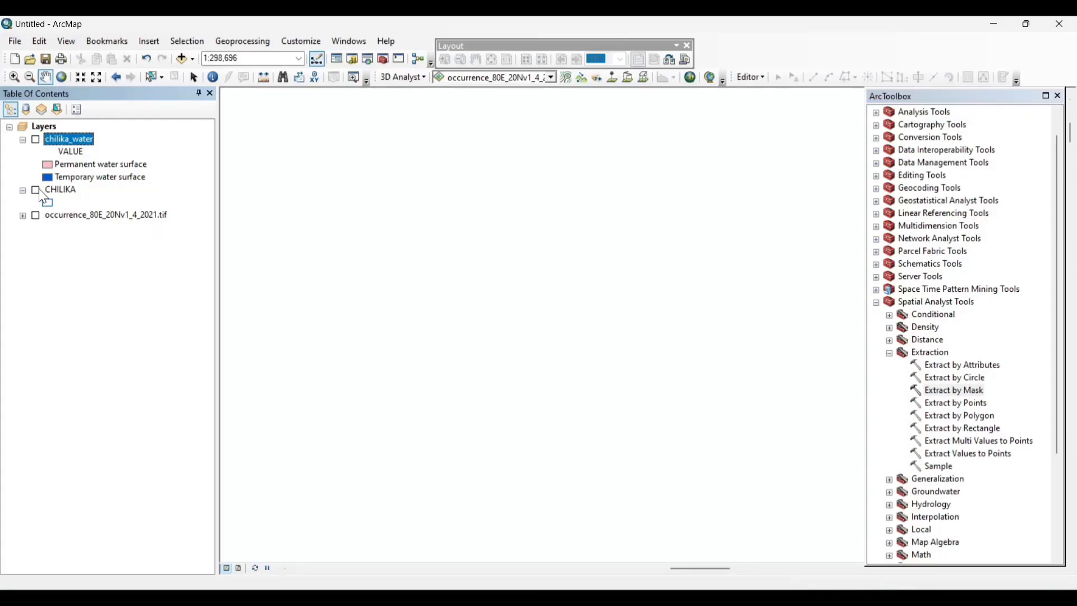
- Show the CHILIKA boundary layer and add the change_80E_20Nv1_4_2021.tif raster from the Surface water folder
left_click(35, 190)
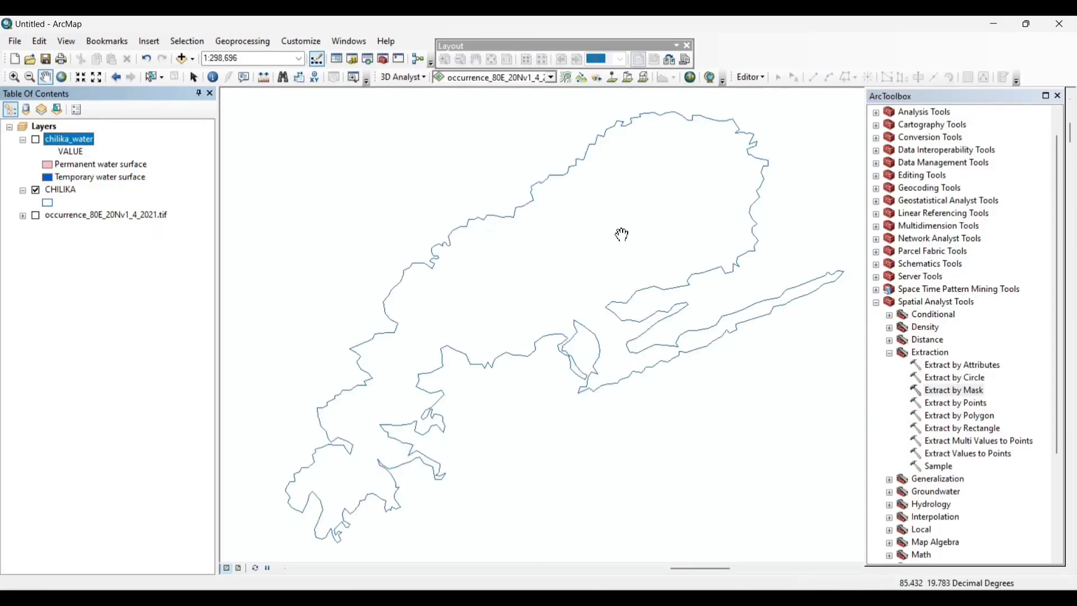
left_click(183, 59)
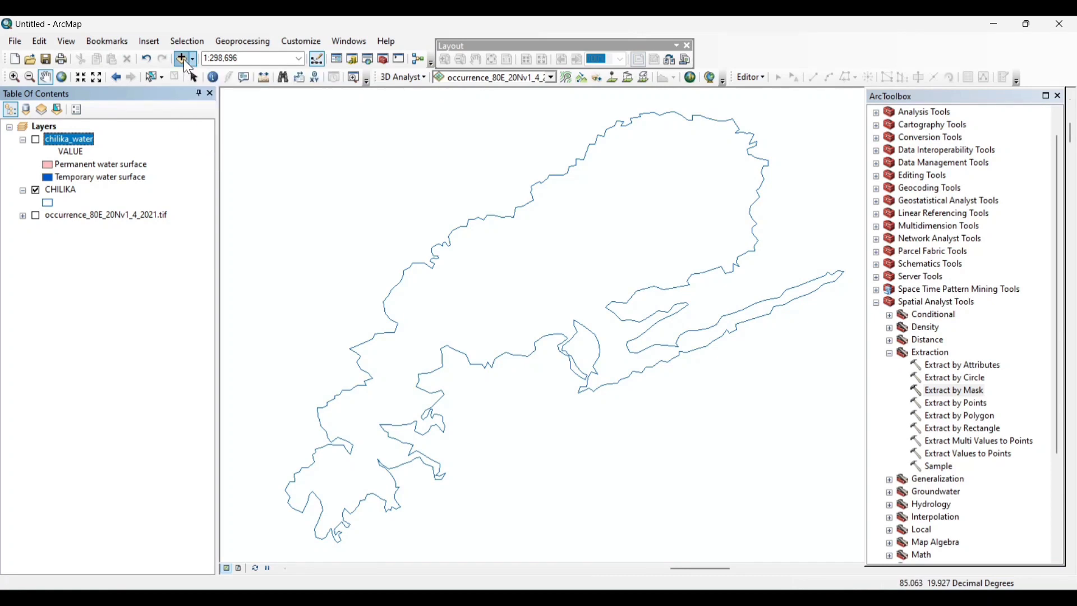
left_click(475, 237)
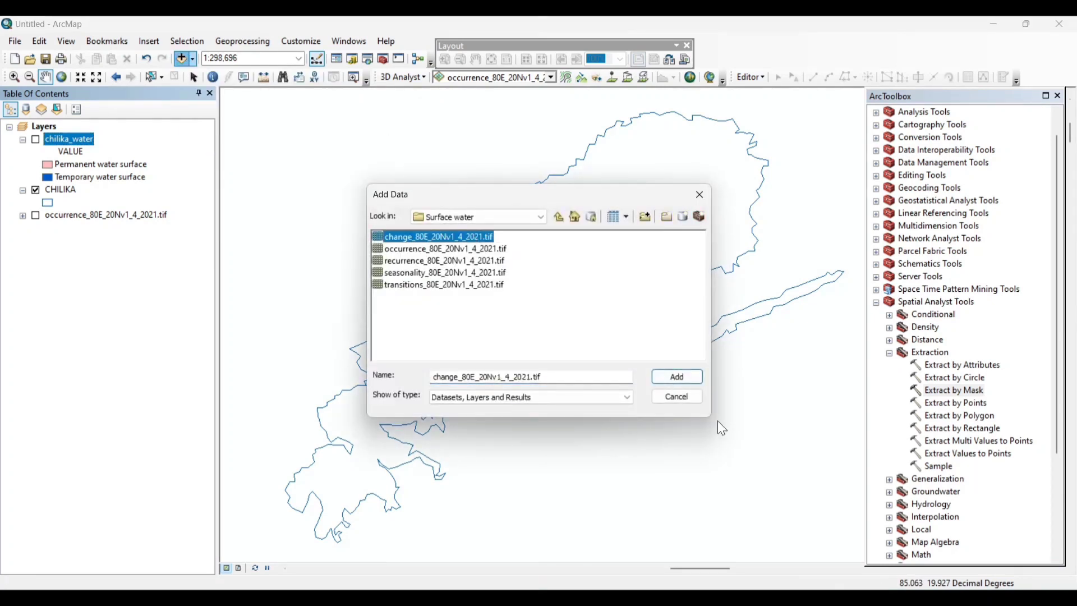
left_click(682, 376)
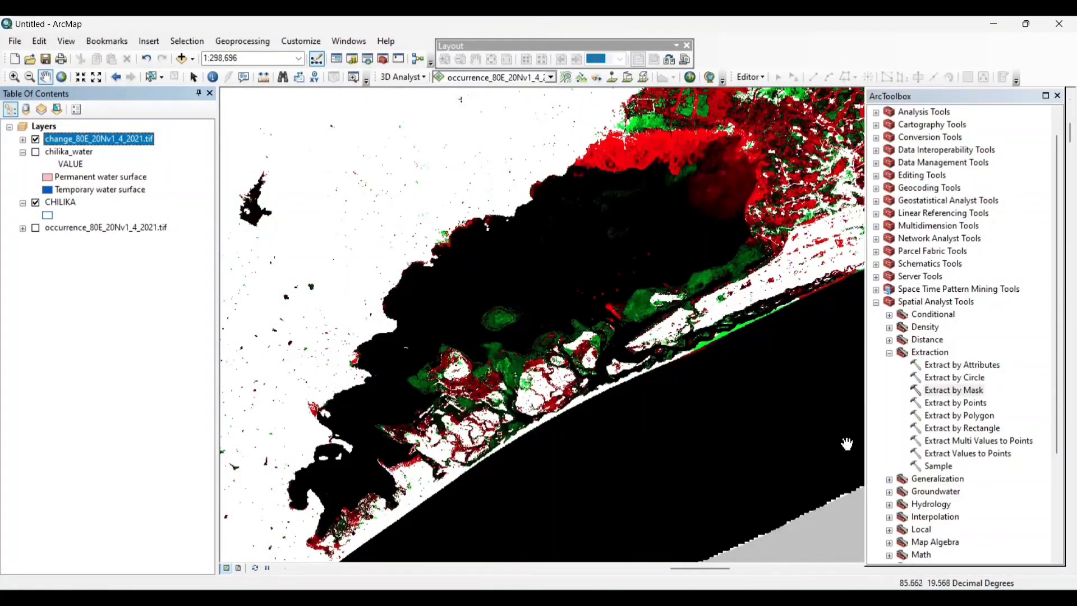
- Start Extract by Mask with change_80E_20Nv1_4_2021.tif as the input raster and CHILIKA as the mask
double_click(954, 391)
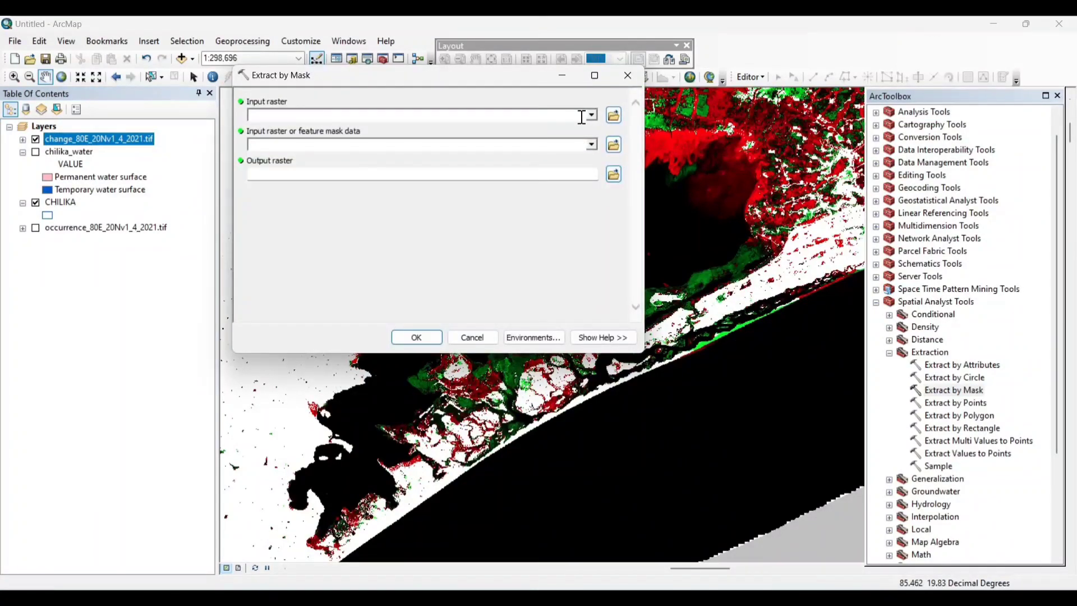
left_click(590, 116)
left_click(354, 128)
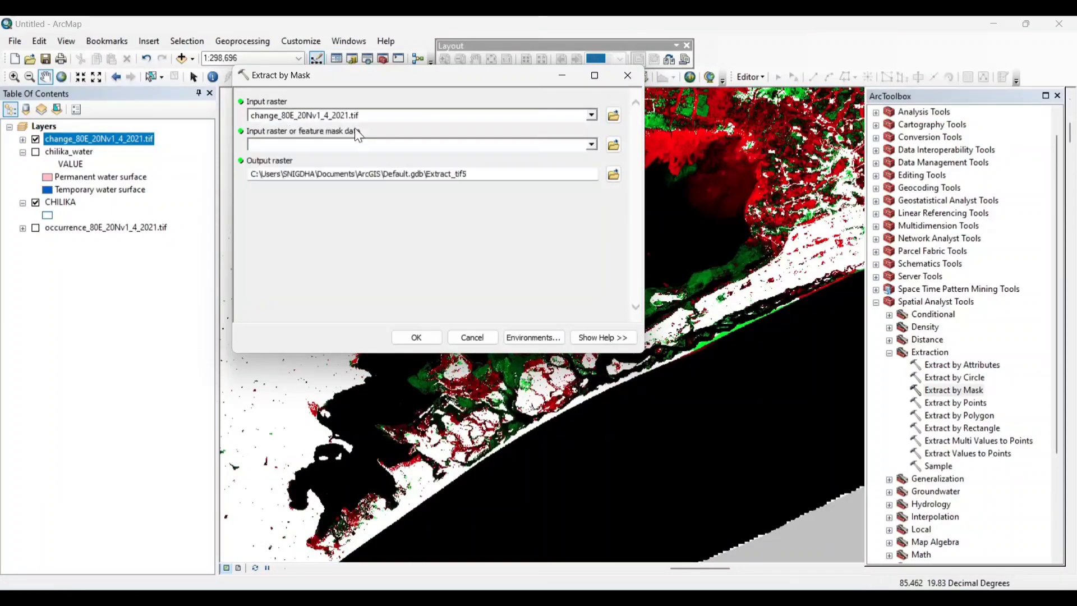
left_click(591, 145)
left_click(294, 167)
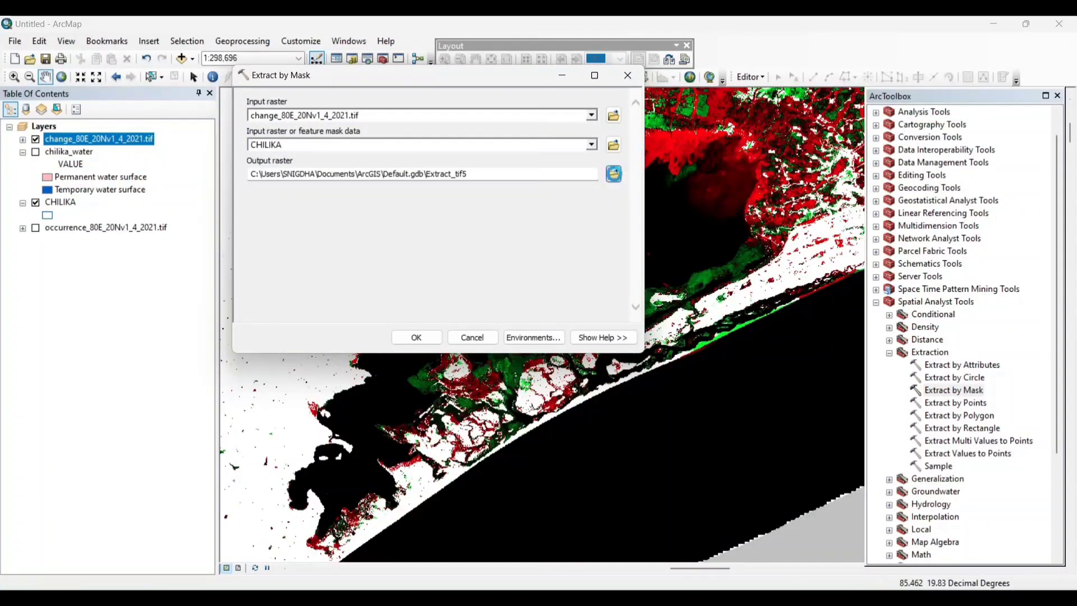
- Run the extraction to chilika_cha in the HYDROLOGY folder, and hide the source change raster beneath all other layers
left_click(613, 174)
type("chilika_c")
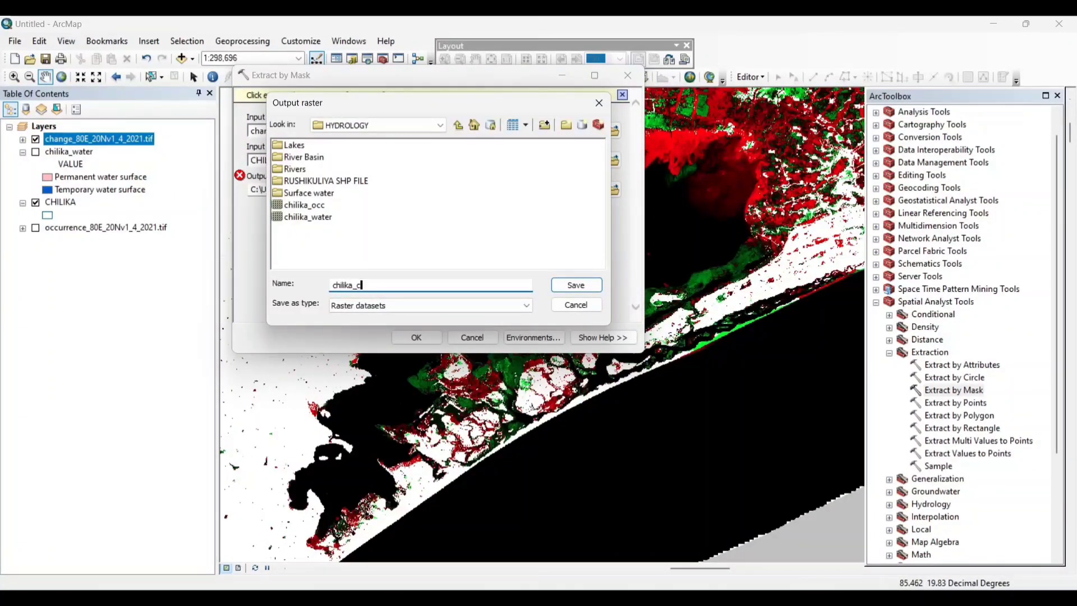
type("ha")
left_click(583, 284)
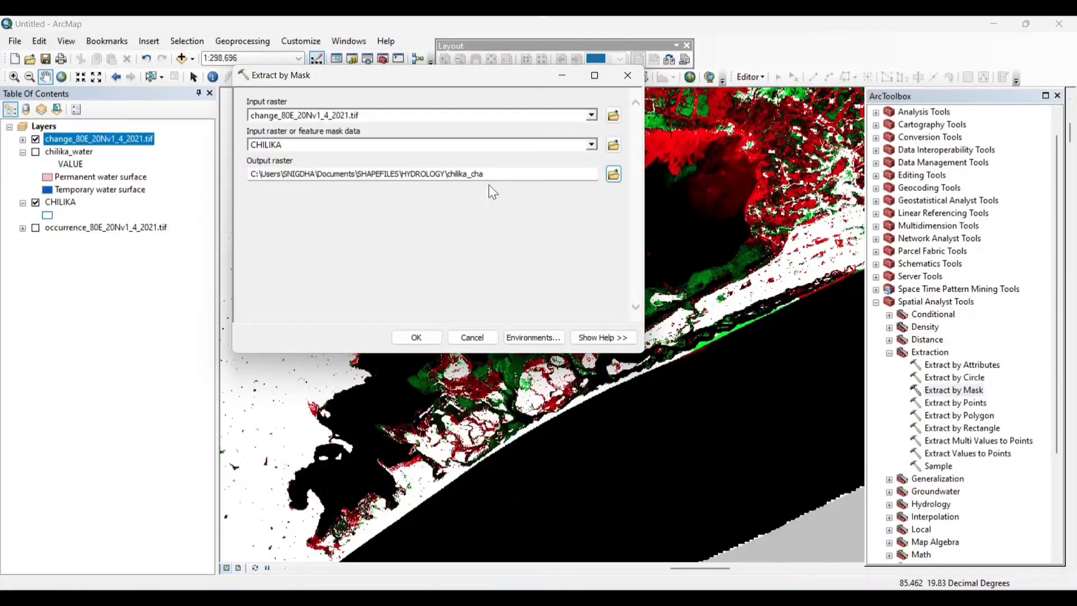
left_click(418, 335)
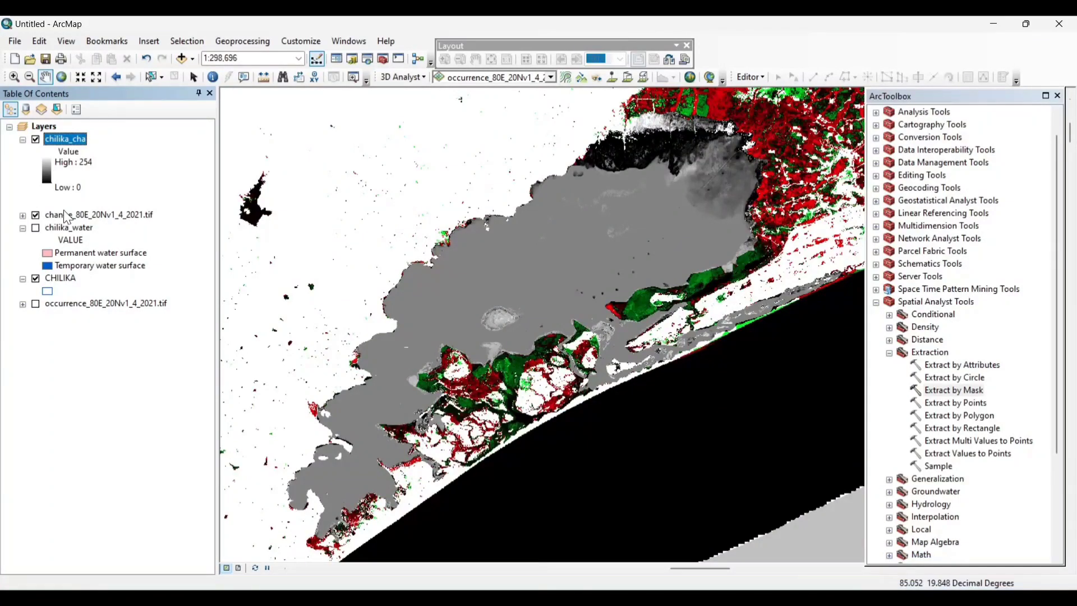
left_click_drag(68, 215, 39, 307)
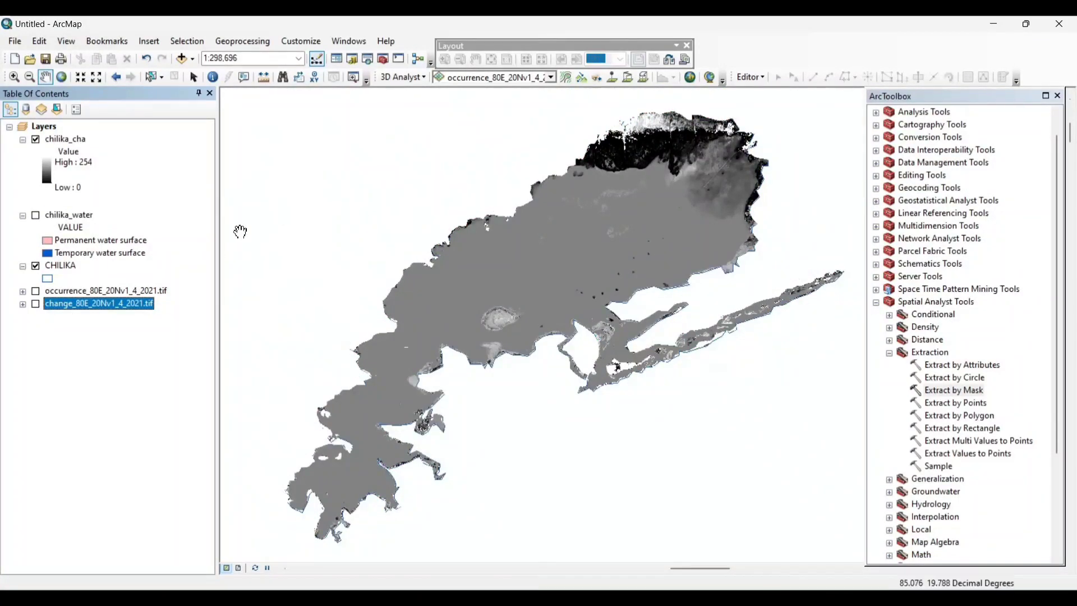
- Switch the chilika_cha layer's symbology to Classified with 3 classes
double_click(64, 139)
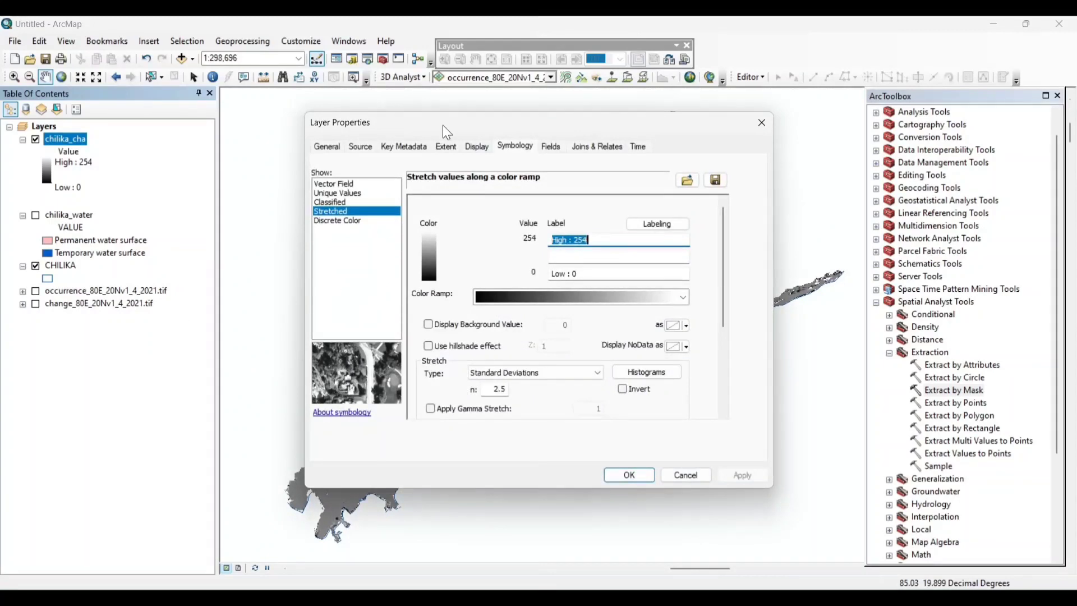
left_click_drag(443, 126, 143, 64)
left_click(37, 142)
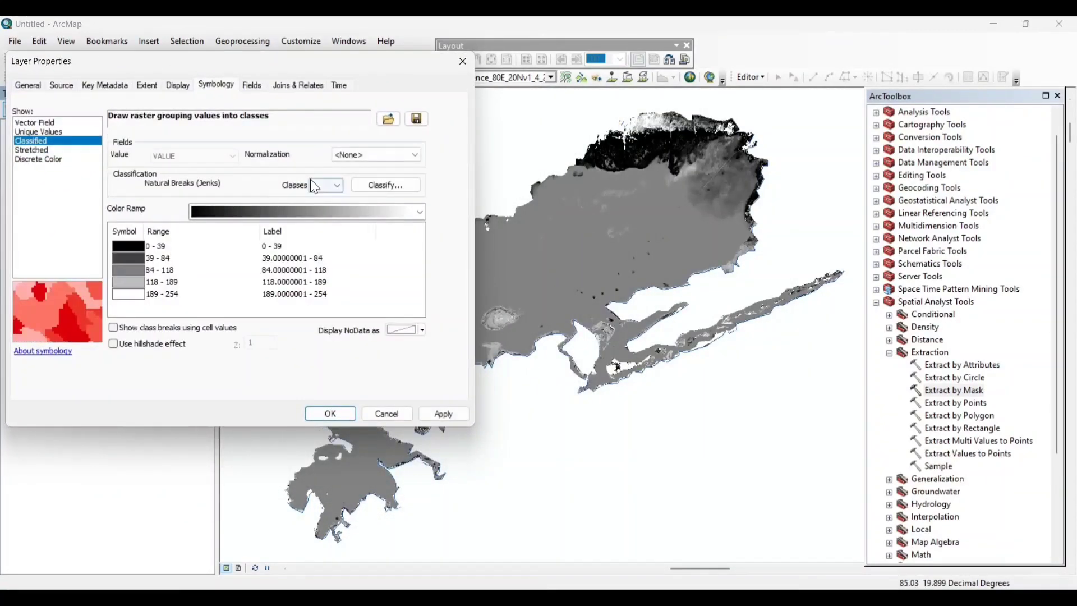
left_click(338, 186)
left_click(324, 205)
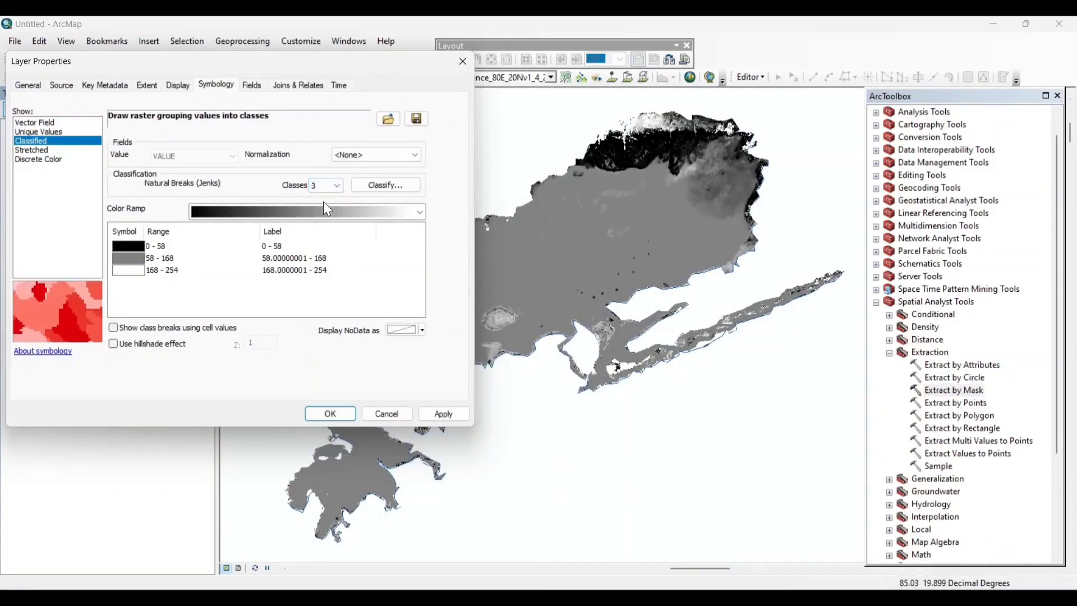
- Label the 168 - 254 class of chilika_cha as Increase
left_click(326, 269)
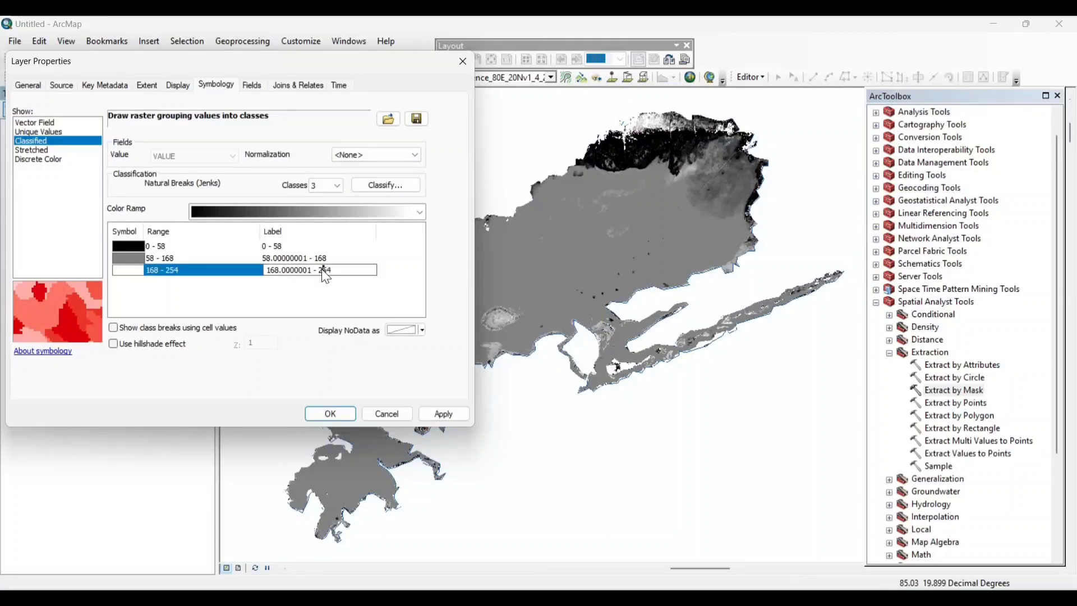
key("BackSpace")
key("BackSpace")
key("BackSpace")
key("BackSpace")
key("BackSpace")
key("BackSpace")
key("BackSpace")
key("BackSpace")
key("BackSpace")
key("BackSpace")
key("BackSpace")
key("BackSpace")
key("BackSpace")
key("BackSpace")
key("BackSpace")
key("BackSpace")
key("BackSpace")
type("Increase")
- Label the 58 - 168 class of chilika_cha as No change
left_click(328, 257)
key("BackSpace")
key("BackSpace")
key("BackSpace")
key("BackSpace")
key("BackSpace")
key("BackSpace")
key("BackSpace")
key("BackSpace")
key("BackSpace")
key("BackSpace")
key("BackSpace")
key("BackSpace")
key("BackSpace")
key("BackSpace")
key("BackSpace")
key("BackSpace")
key("BackSpace")
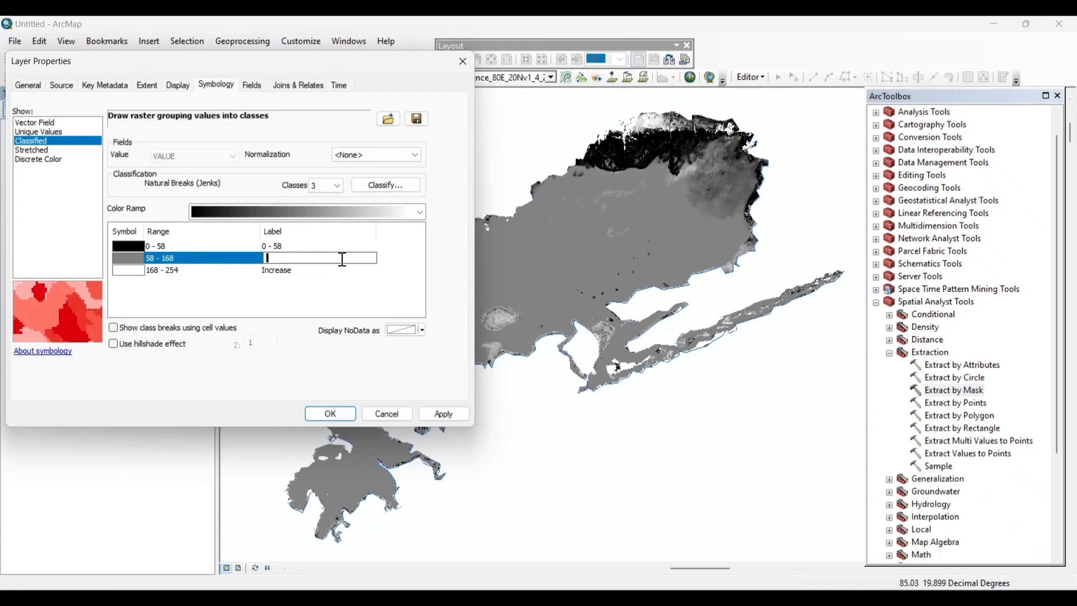
type("No change")
- Label the 0 - 58 class of chilika_cha as Decrease
left_click(288, 242)
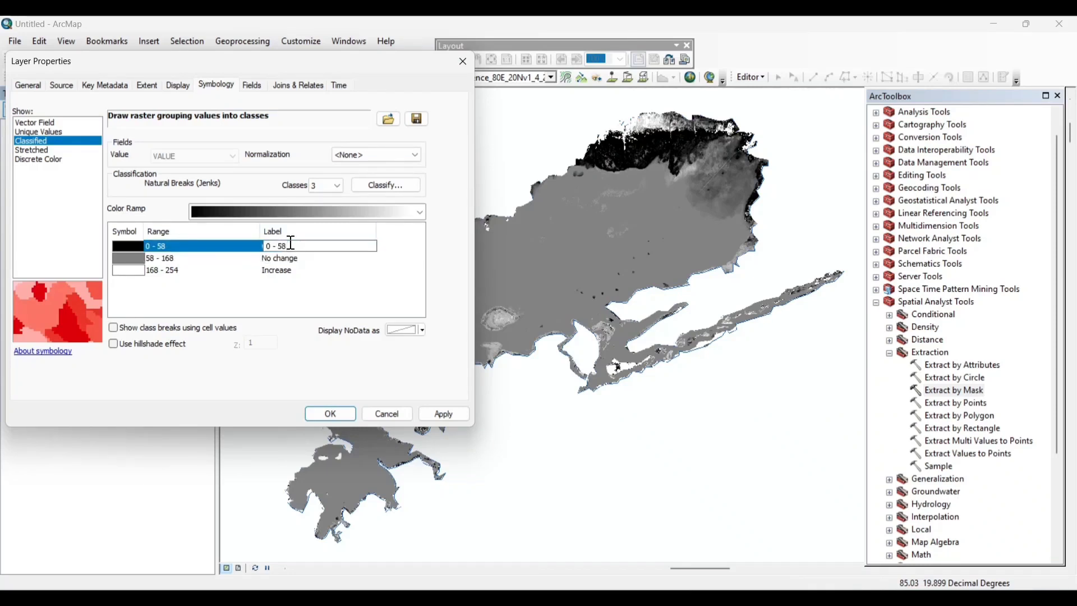
key("BackSpace")
key("BackSpace")
key("BackSpace")
key("BackSpace")
key("BackSpace")
key("BackSpace")
type("Decrease")
left_click(331, 316)
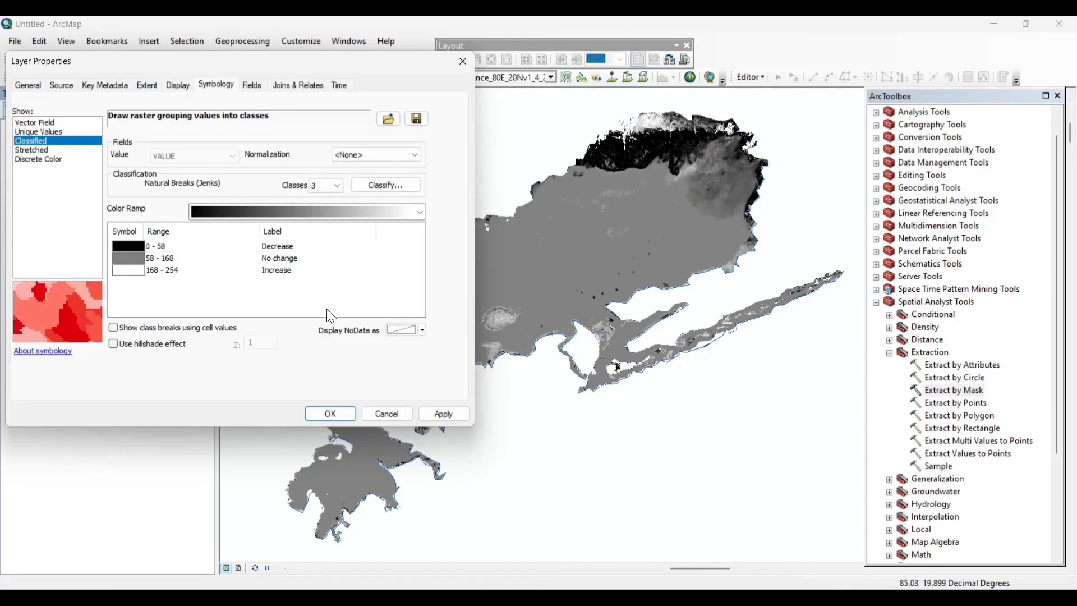
- Colour the Decrease class red, No change black and Increase green, and apply the chilika_cha symbology
left_click(124, 247)
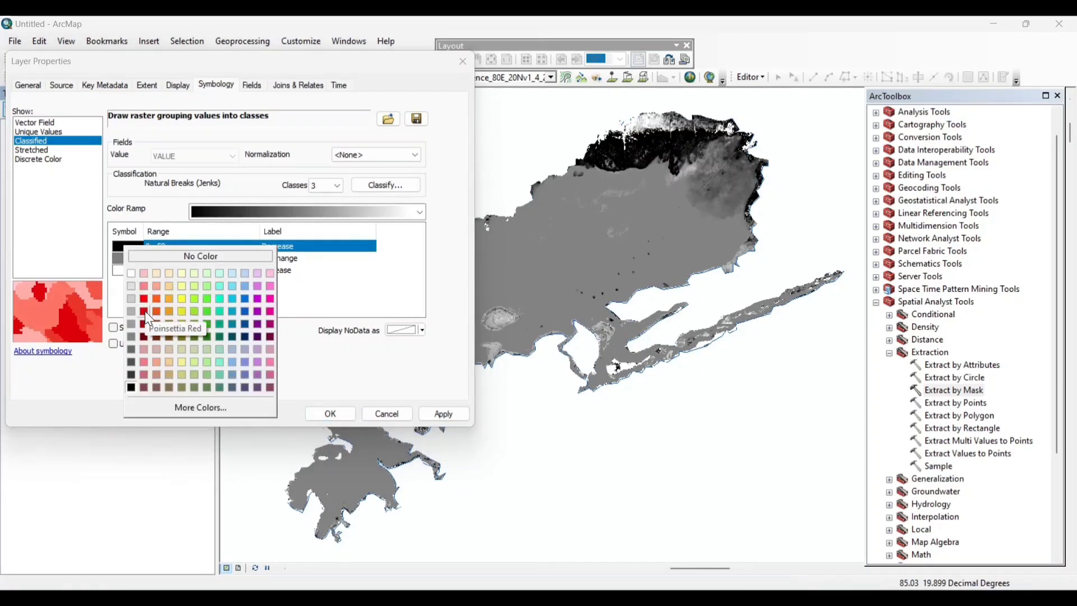
left_click(145, 299)
left_click(138, 259)
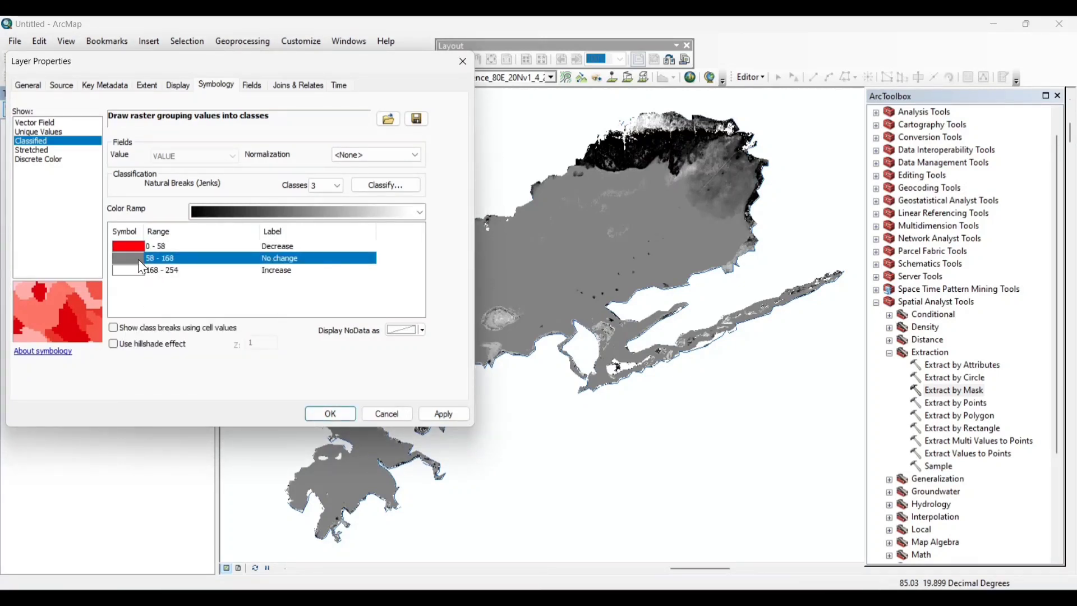
left_click(145, 401)
left_click(129, 271)
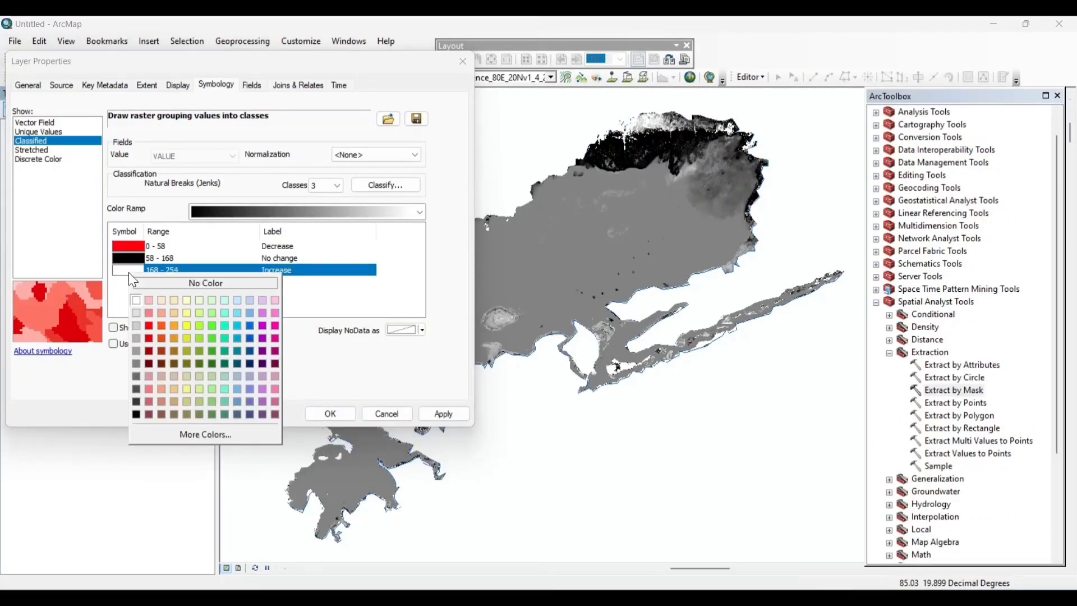
left_click(213, 338)
left_click(434, 413)
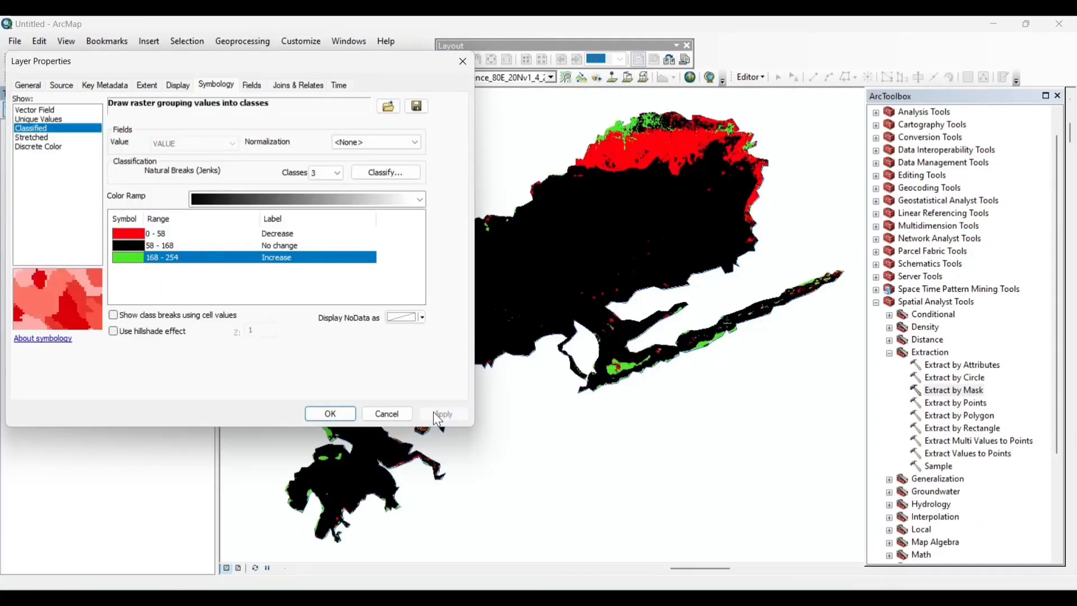
left_click(330, 413)
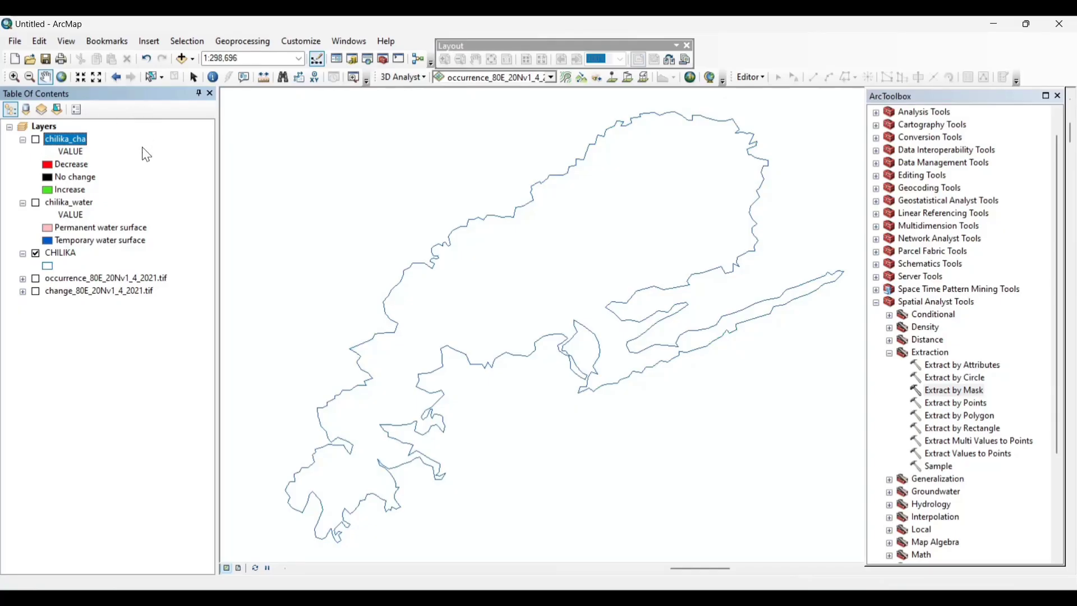
- Add the transitions_80E_20Nv1_4_2021.tif raster from the Surface water folder to the map
key("Down")
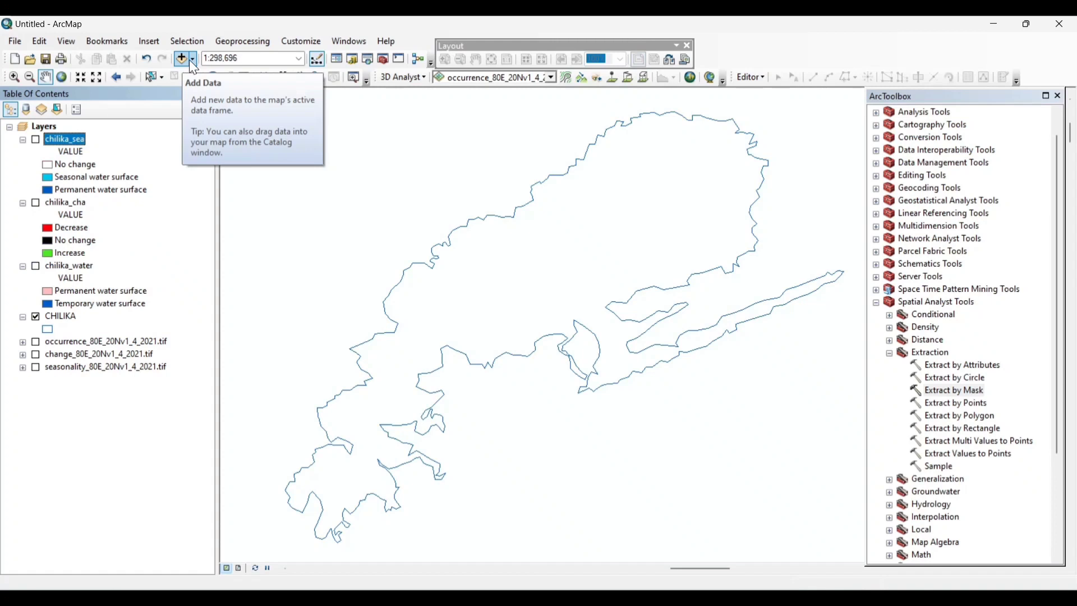
left_click(191, 59)
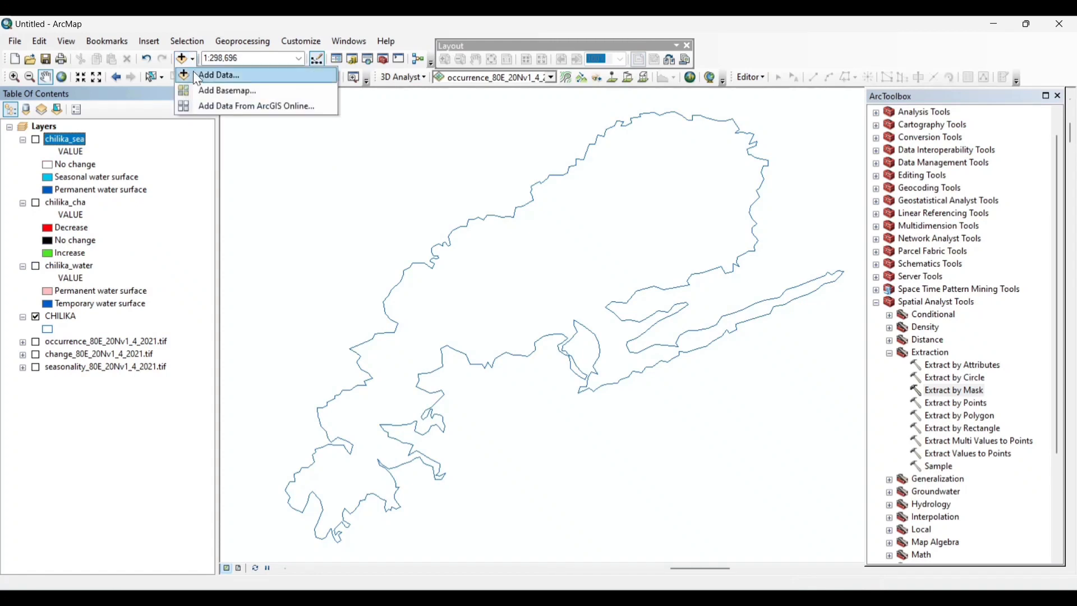
left_click(228, 72)
left_click(482, 285)
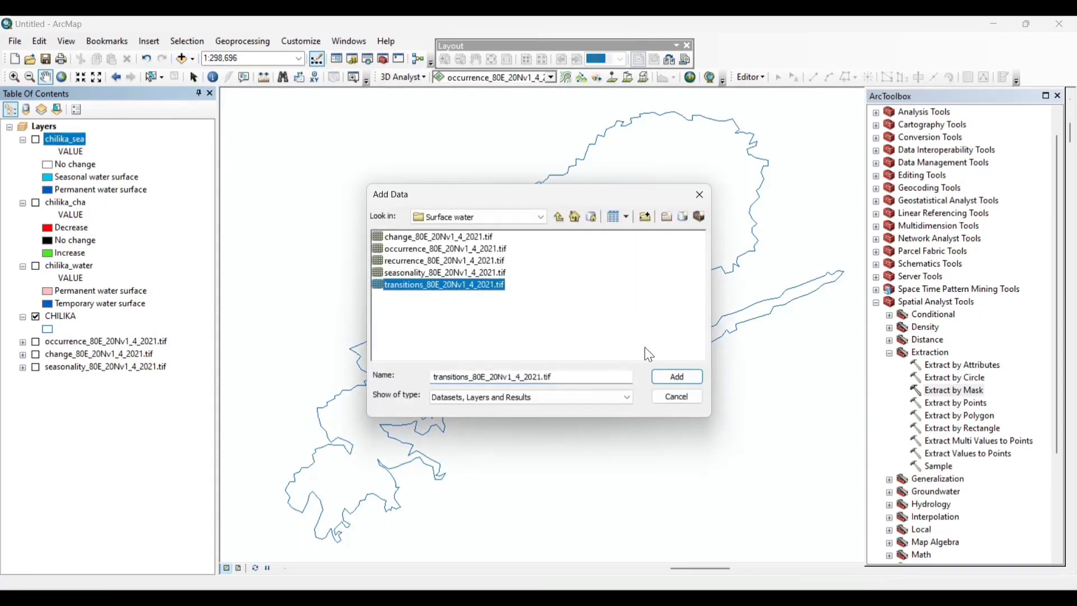
left_click(676, 377)
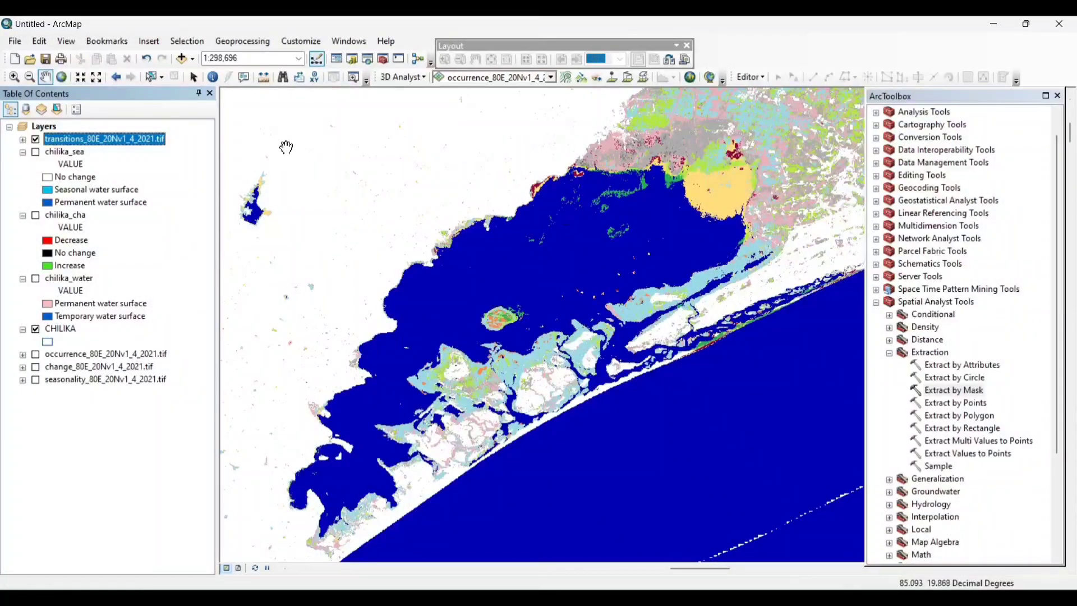
- Start Extract by Mask with transitions_80E_20Nv1_4_2021.tif as the input raster and CHILIKA as the mask
double_click(969, 391)
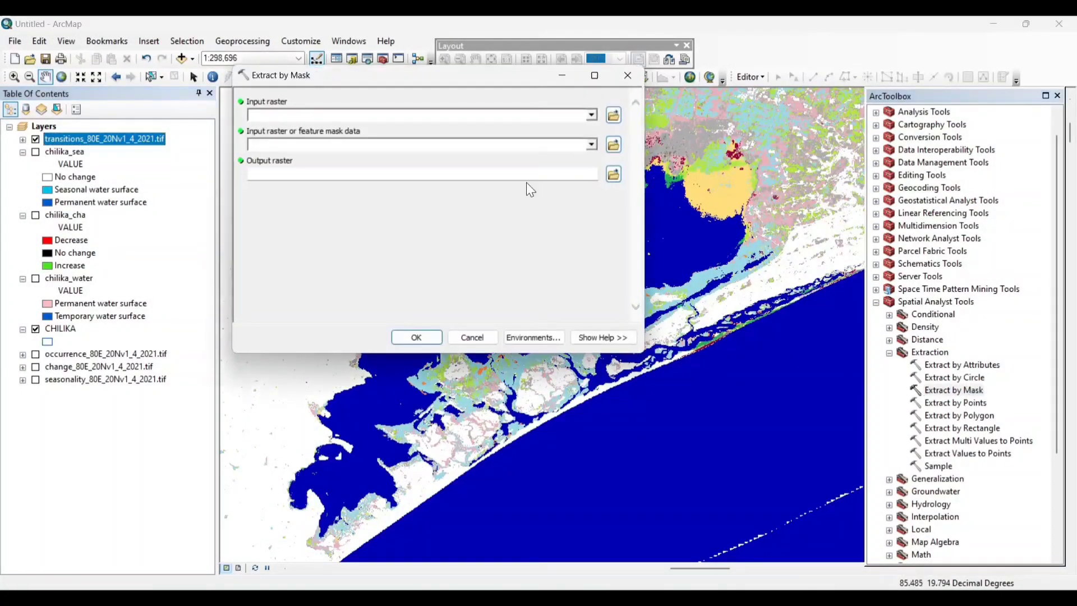
left_click(593, 115)
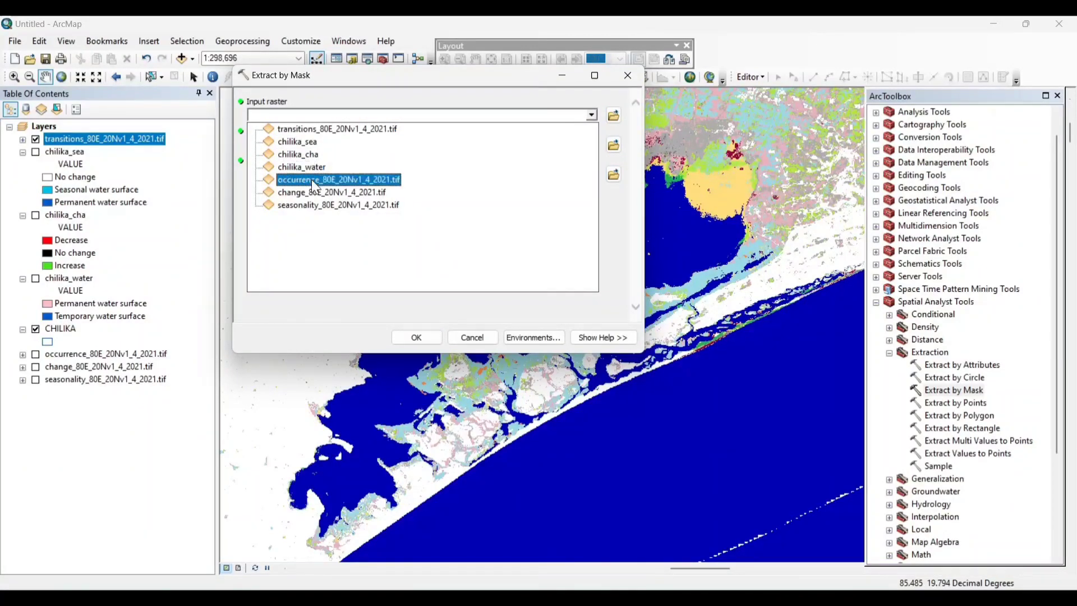
left_click(325, 129)
left_click(592, 145)
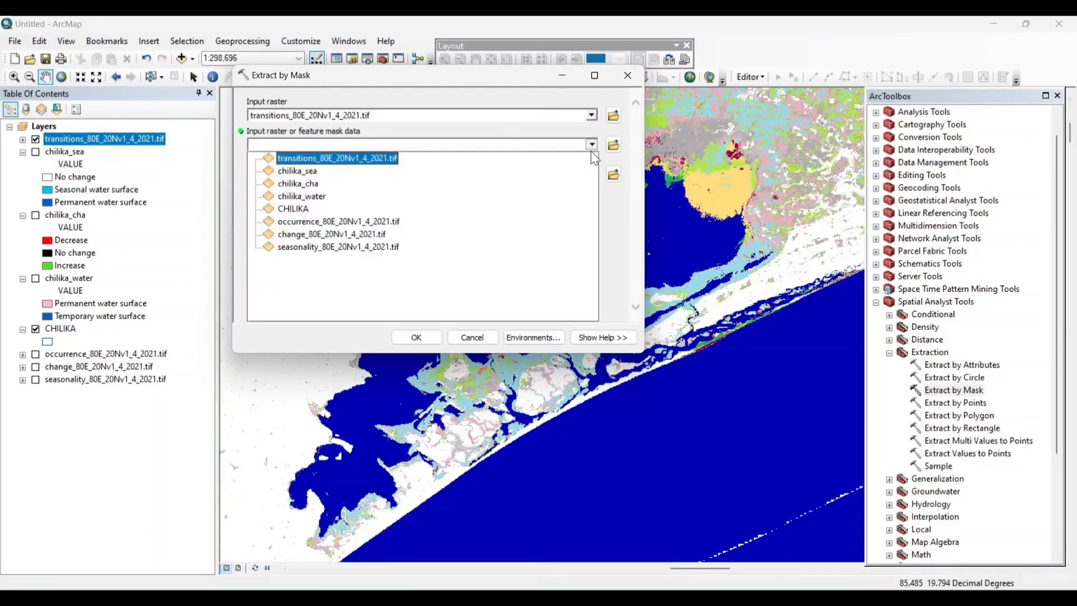
left_click(293, 208)
- Set the output raster to chilika_trans in the HYDROLOGY folder and run the extraction
left_click(613, 175)
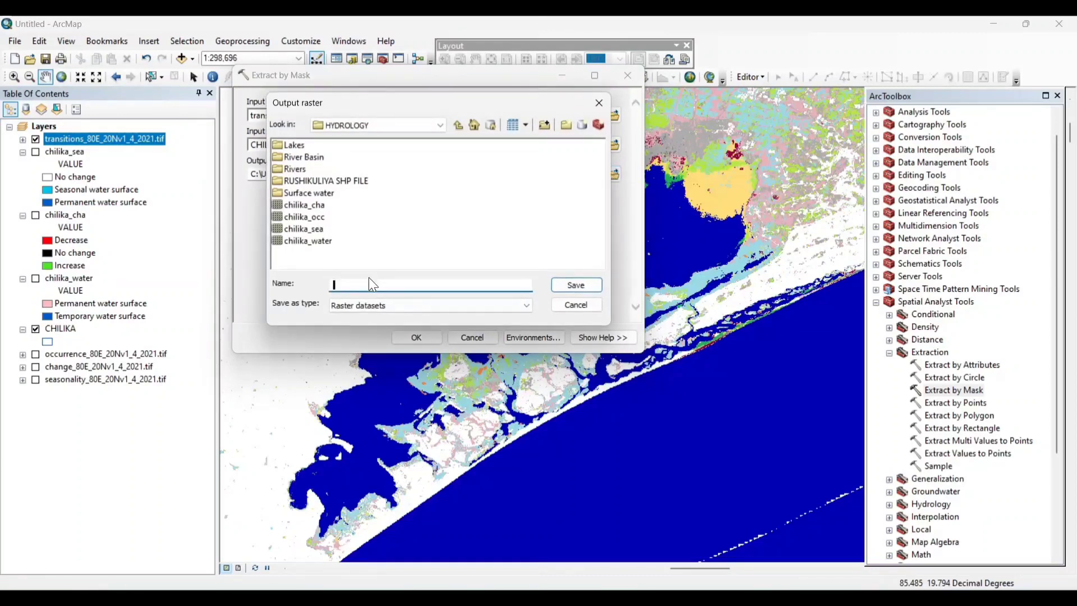
type("chilika_trans")
left_click(585, 289)
left_click(414, 337)
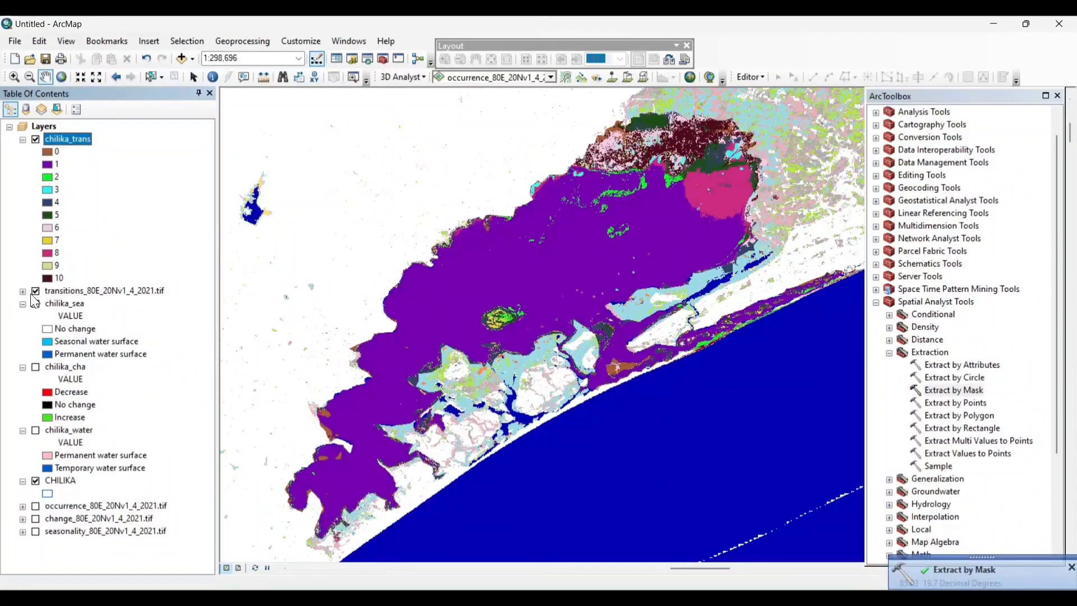
- Move the source transitions raster beneath all other layers and hide it
left_click(61, 291)
left_click_drag(81, 532, 81, 536)
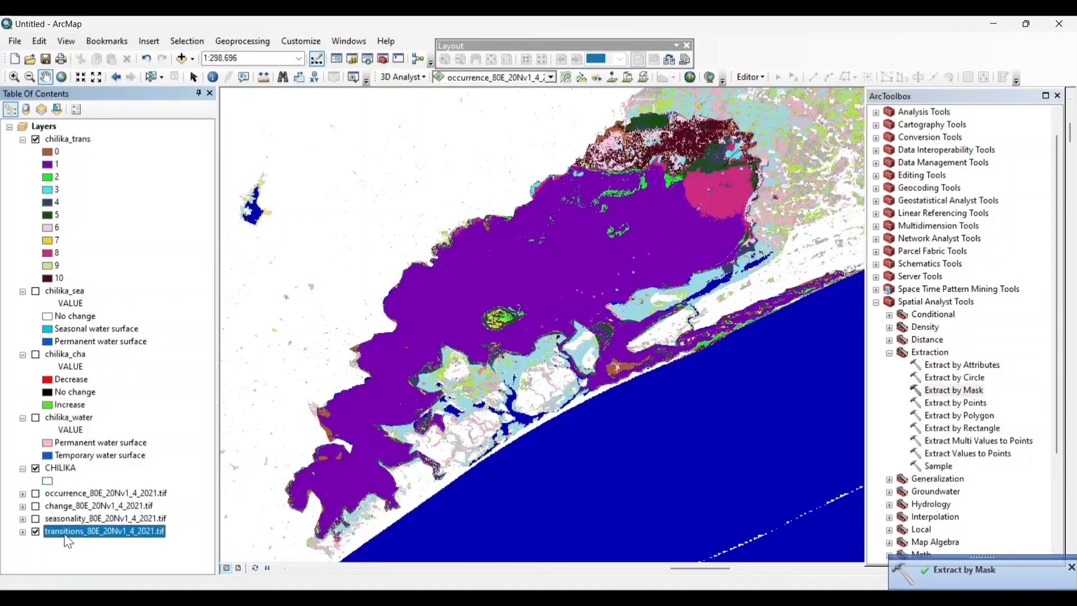
left_click(36, 531)
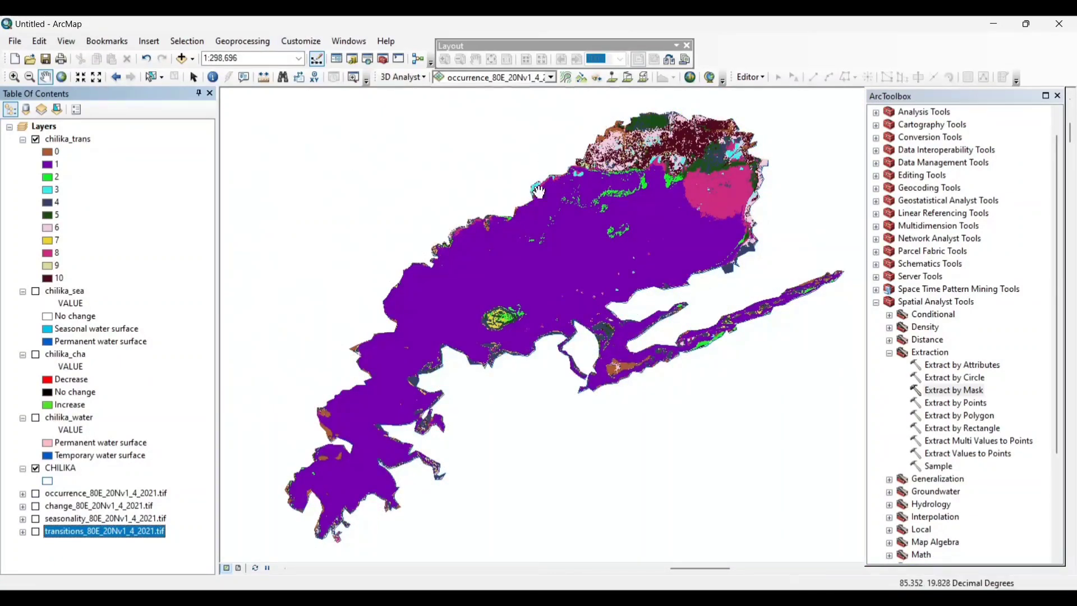
- In the chilika_trans unique values symbology, label value 0 as Not water and value 1 as Permanent
left_click(87, 140)
right_click(87, 140)
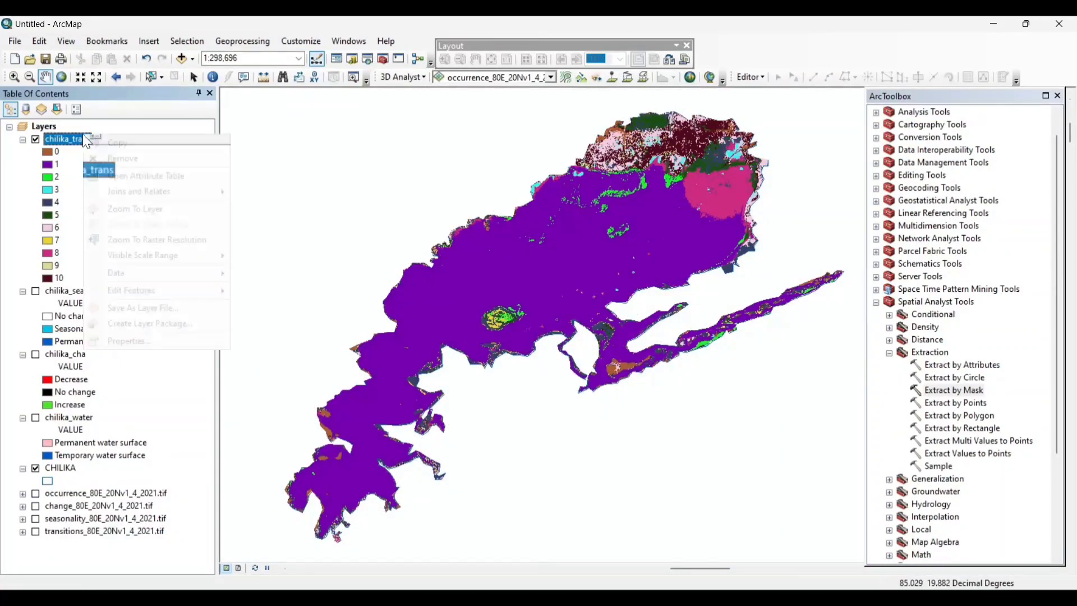
left_click(112, 340)
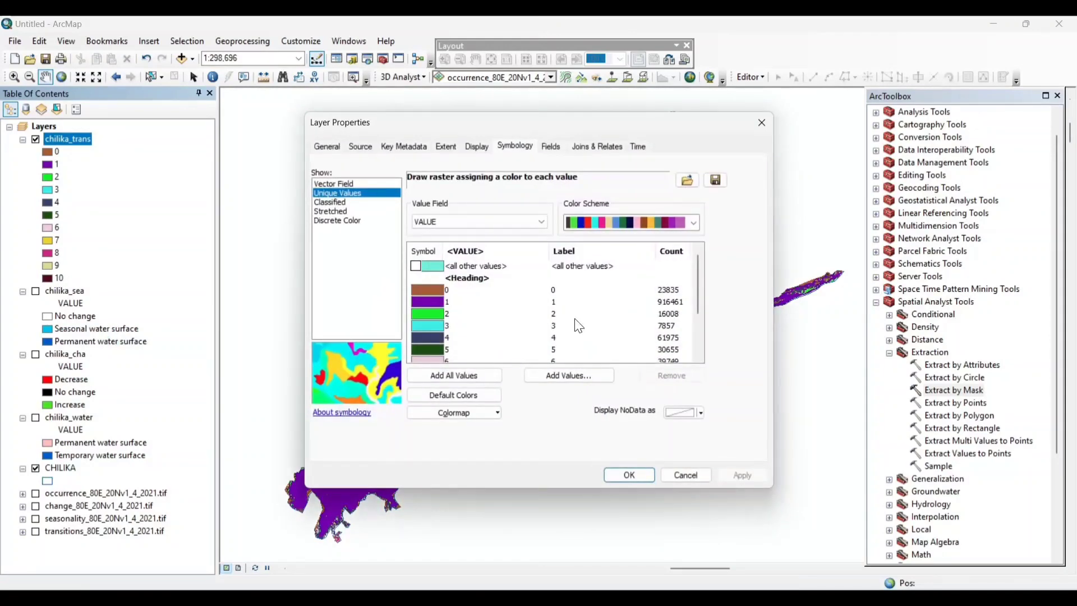
left_click_drag(647, 117, 512, 78)
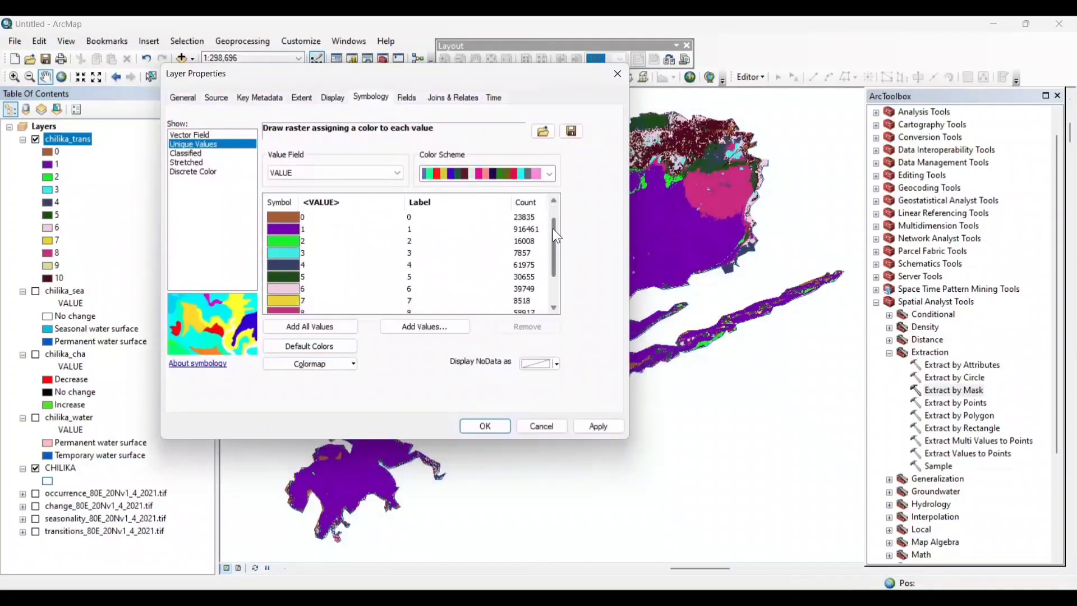
mouse_move(553, 228)
left_mouse_down()
mouse_move(555, 258)
mouse_move(549, 214)
left_mouse_up()
left_click(421, 245)
left_click(419, 240)
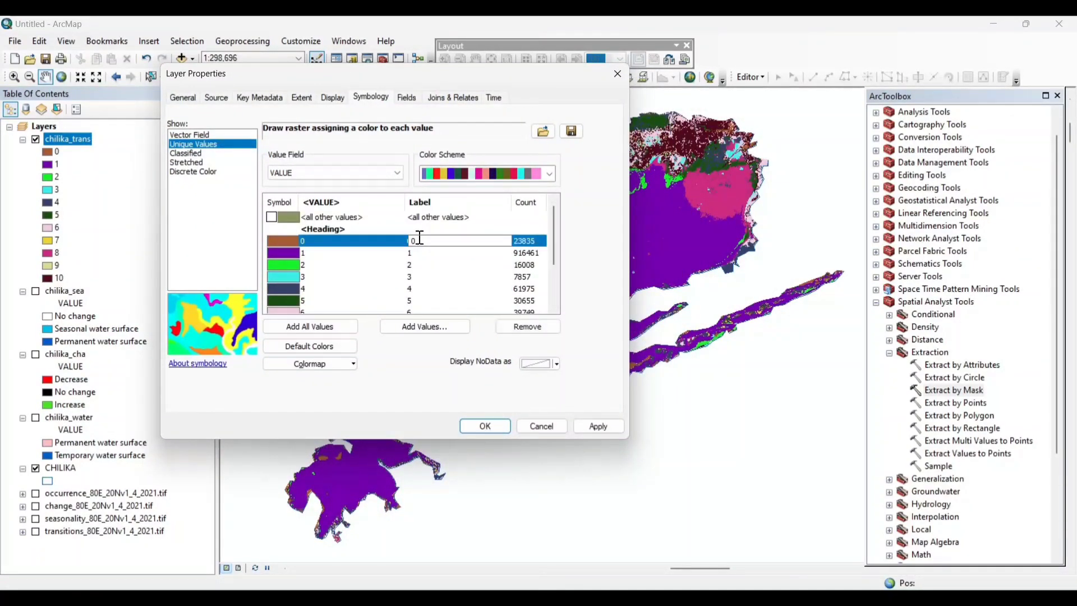
type("Not water")
double_click(422, 253)
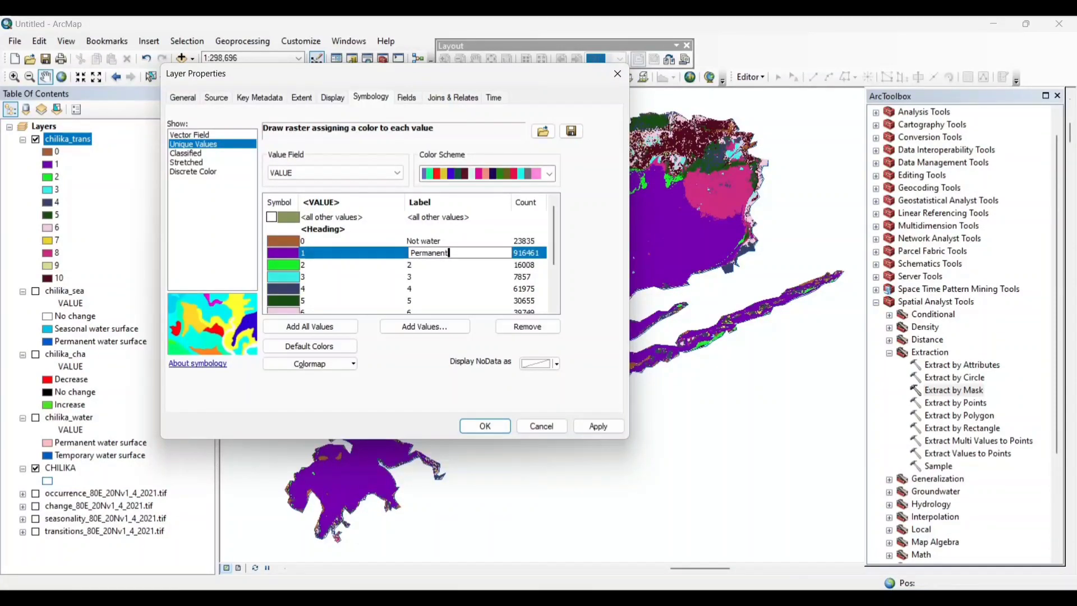
- Label value 2 of chilika_trans as New permanent and value 3 as Lost permanent
double_click(419, 264)
type("N")
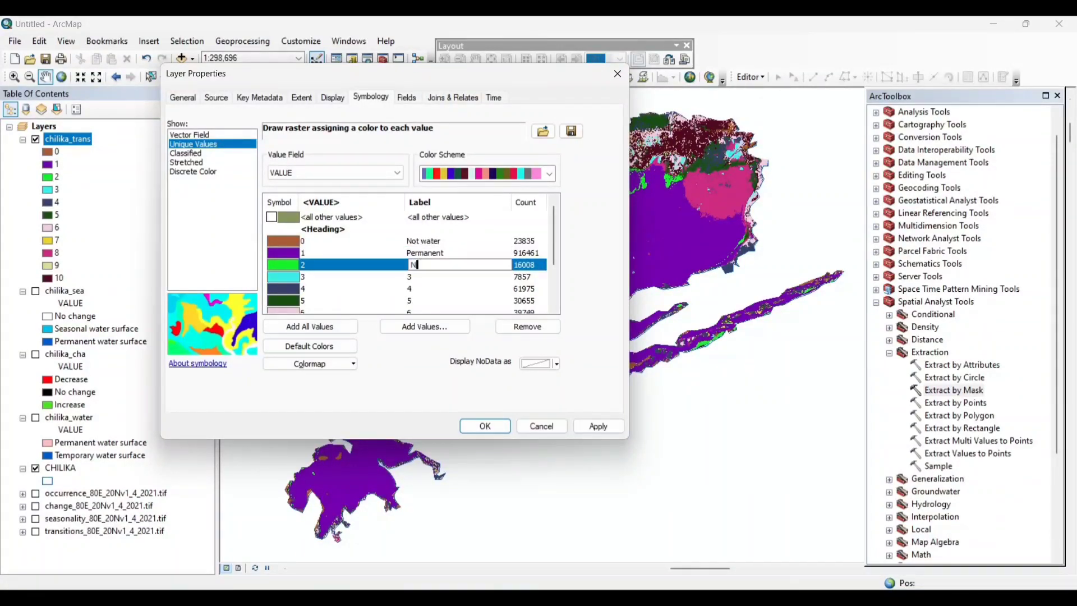
type("ew permanent")
double_click(419, 275)
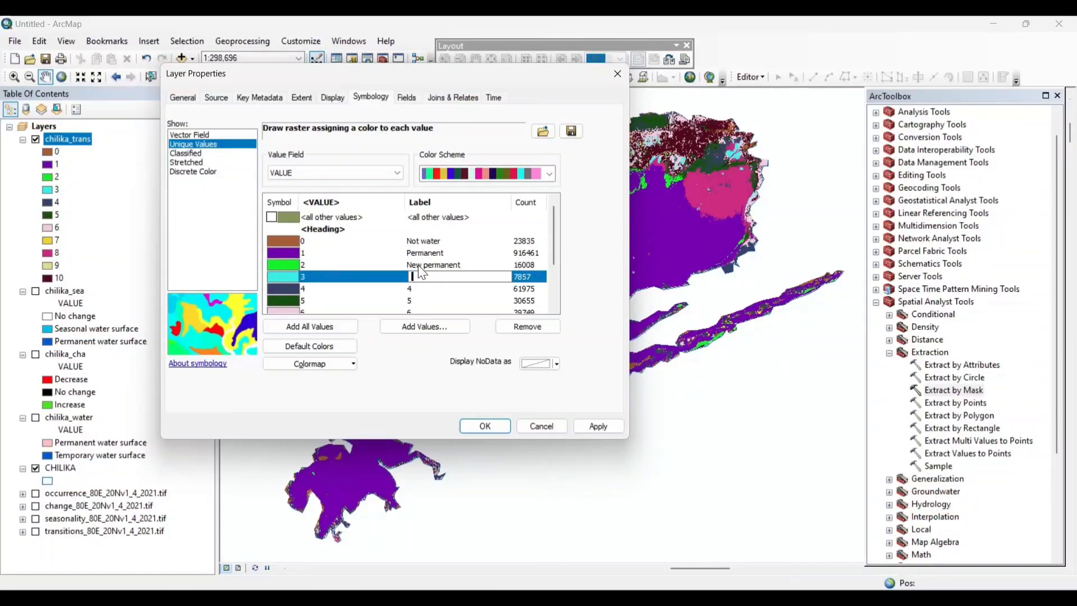
type("Lost permanent")
key("Return")
- Label value 4 of chilika_trans as Seasonal, value 5 as New seasonal and value 6 as Lost seasonal
type("Season")
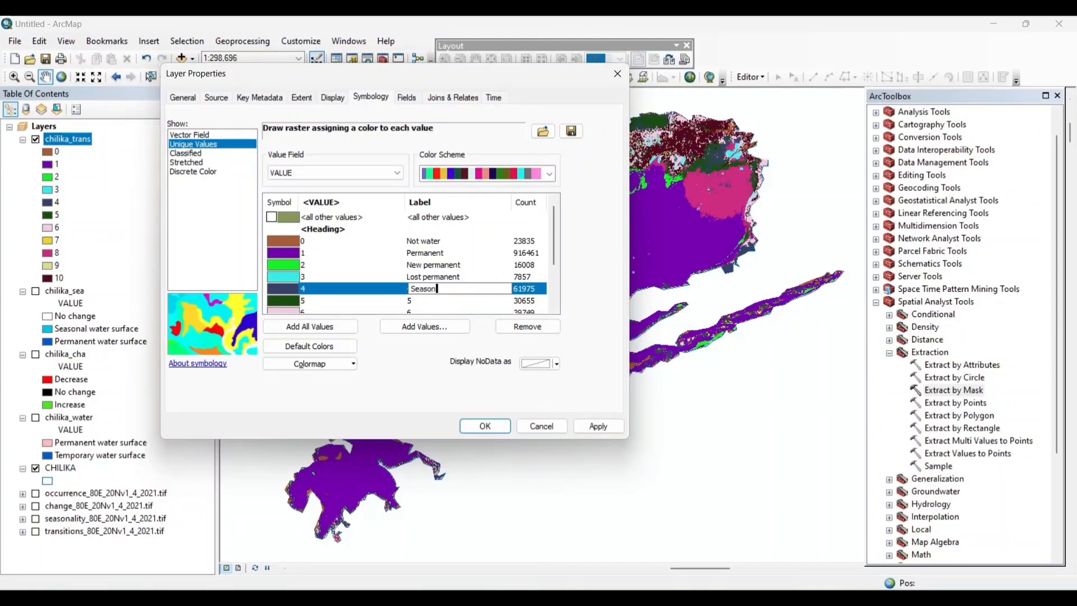
type("al")
key("Return")
type("New seasonal")
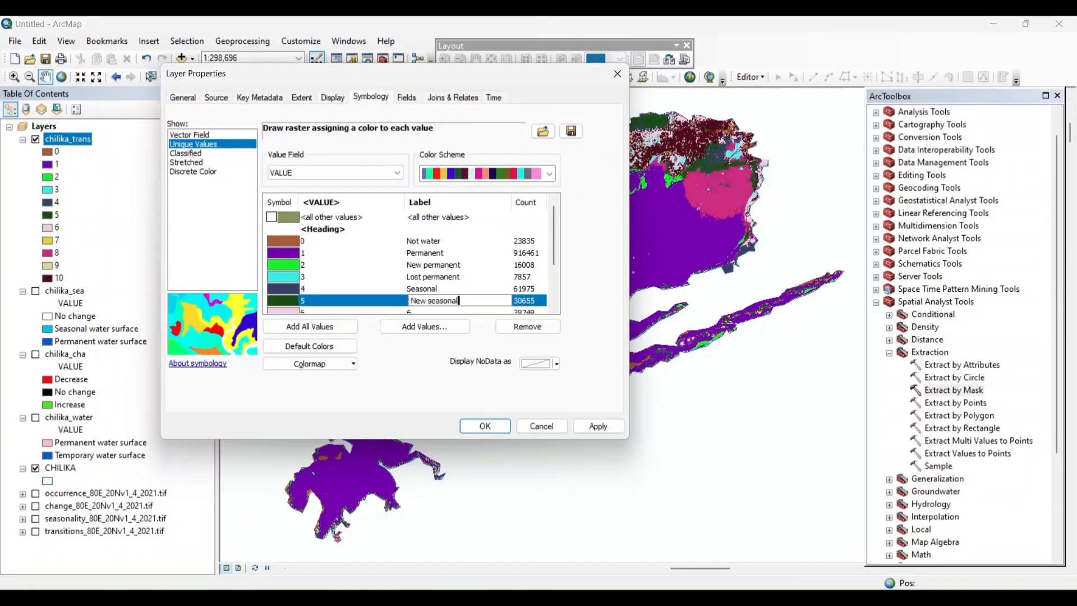
key("Return")
type("Lost seasonal")
key("Return")
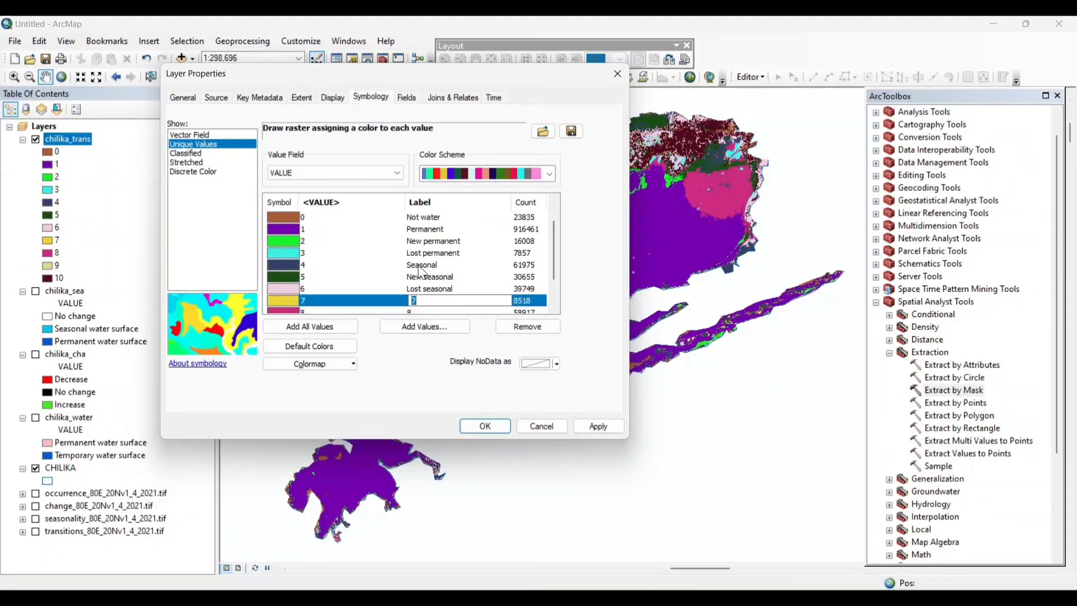
- Label value 7 of chilika_trans as Seasonal to permanent and value 8 as Permanent to seasonal
type("Seasonal to permanent")
key("Return")
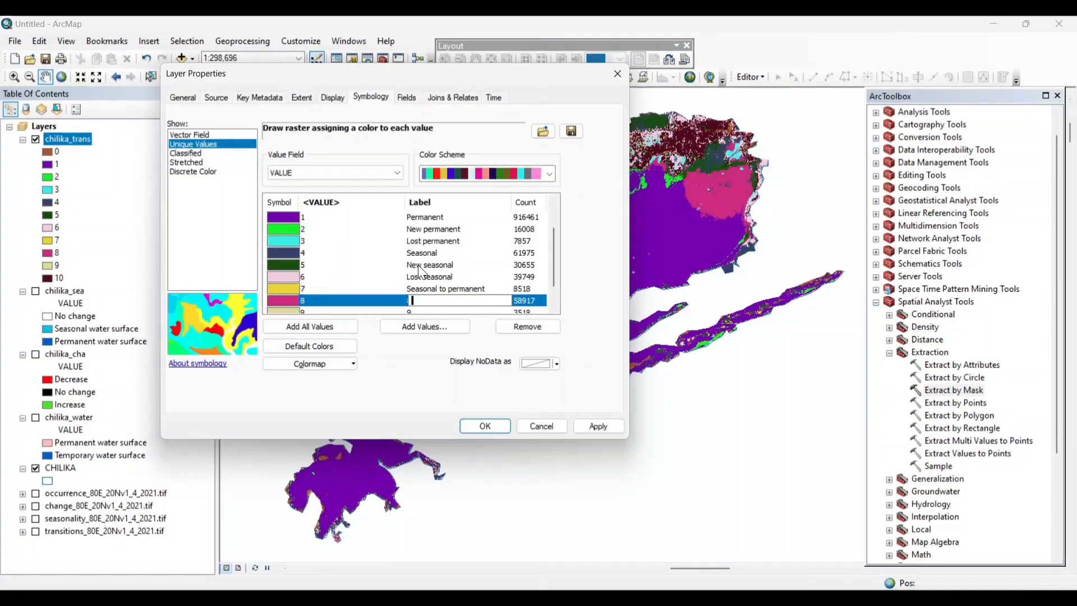
type("Permanent to seasonal")
key("Return")
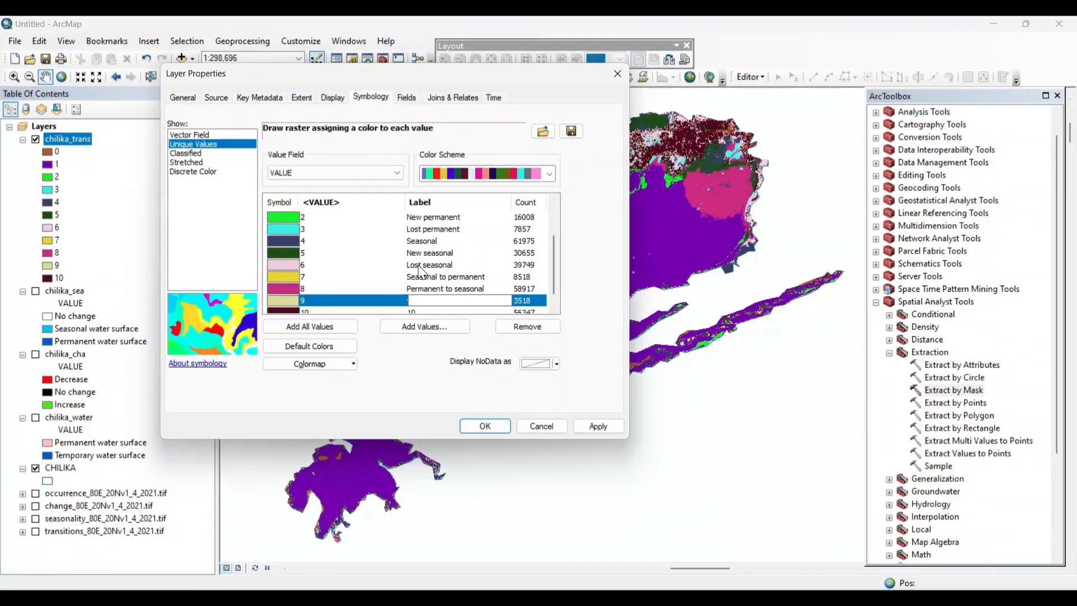
- Label value 9 of chilika_trans as Epheral permanent and value 10 as Epheral Seasonal
type("Epheral permanent")
key("Return")
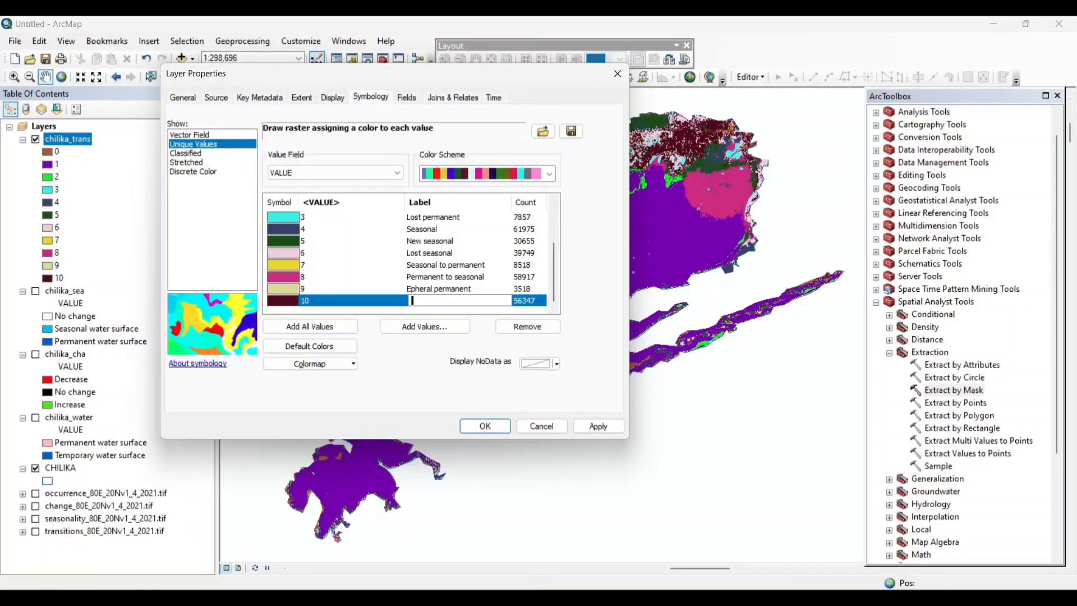
type("Seasonal")
key("Home")
type("Epheral")
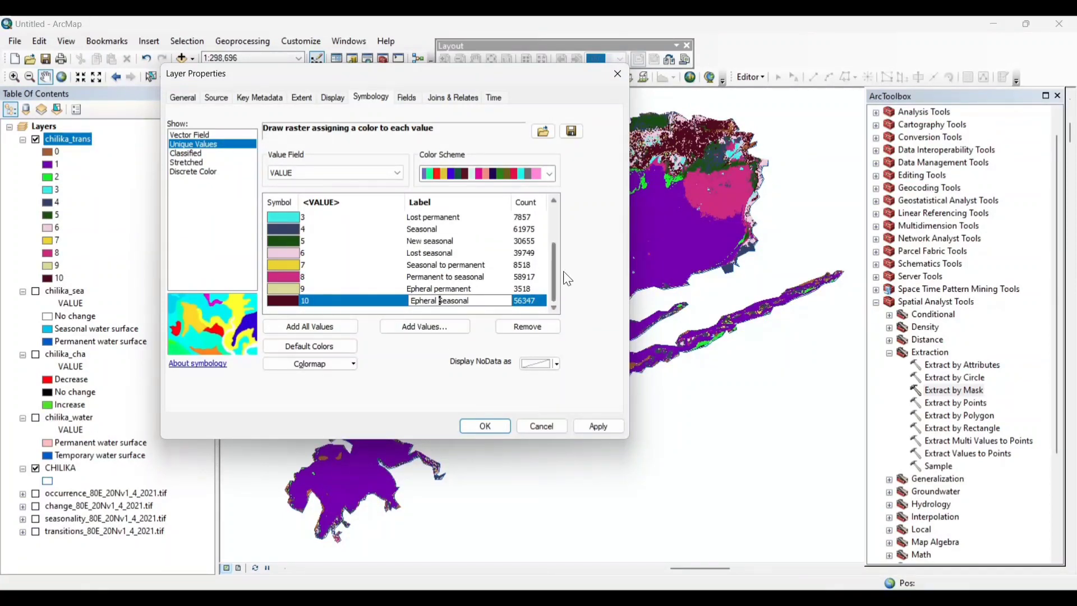
- Color the Not water class of chilika_trans Arctic White and the Permanent class blue
left_click_drag(554, 259, 554, 222)
left_click(282, 241)
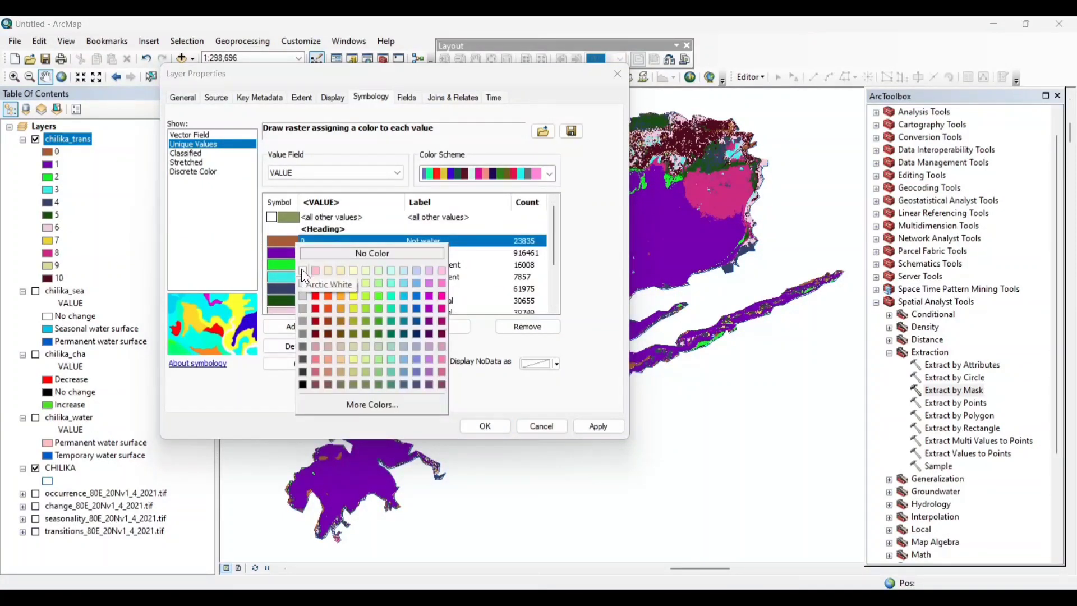
left_click(302, 271)
left_click(290, 252)
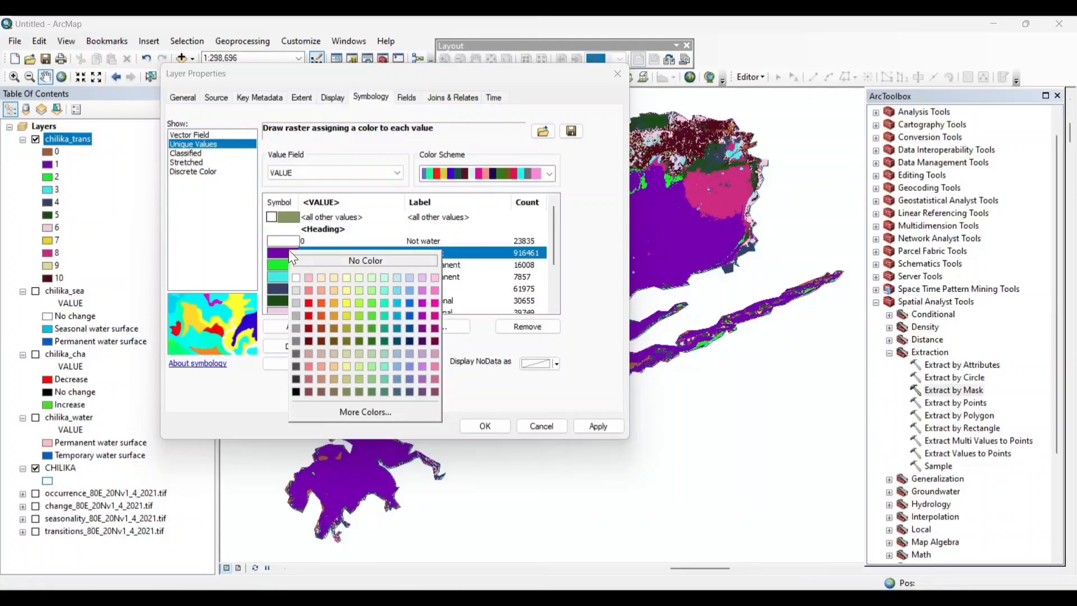
left_click(416, 301)
- Color the New permanent class dark green and the Lost permanent class red
left_click(291, 264)
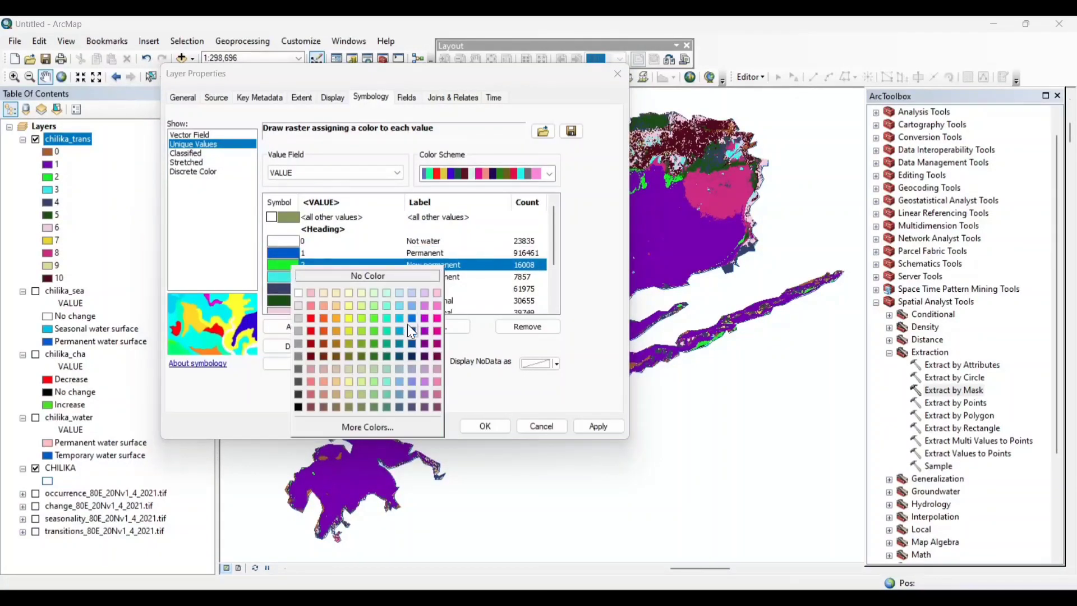
left_click(386, 356)
left_click(291, 277)
left_click(311, 339)
- Color the Seasonal class light blue and the New seasonal class bright green
left_click(292, 287)
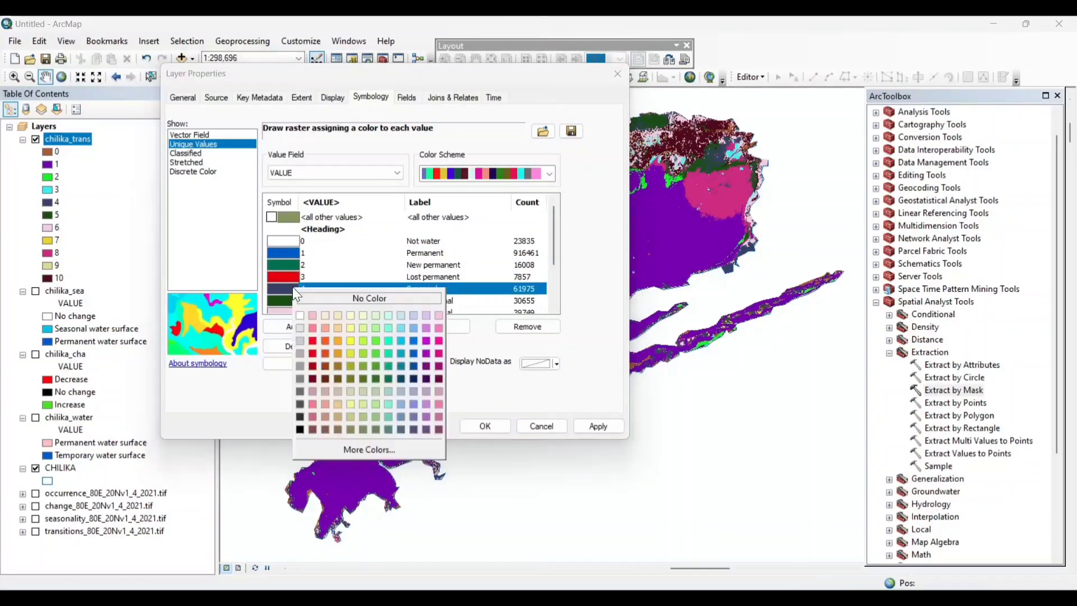
left_click(401, 340)
left_click(296, 299)
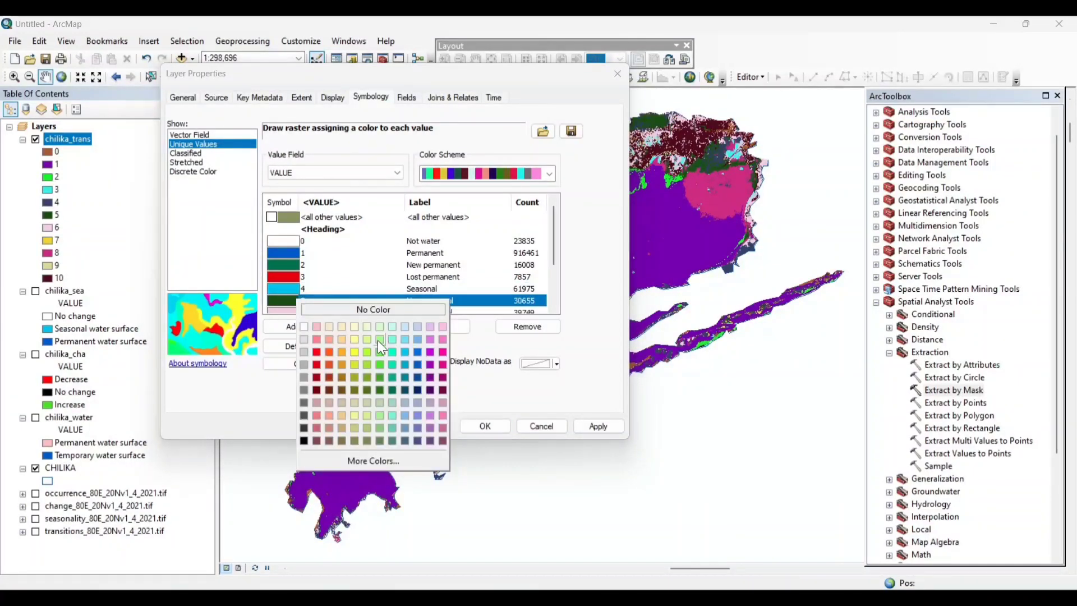
left_click(377, 351)
- Color the Seasonal to permanent class orange and the Permanent to seasonal class yellow
scroll(554, 268, "down", 2)
left_click(294, 253)
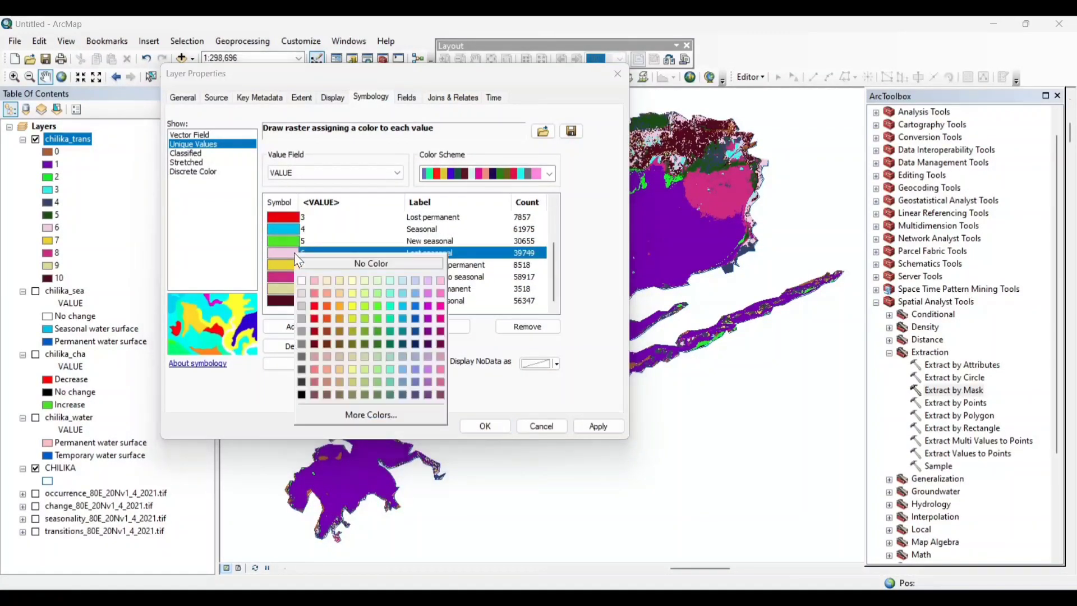
left_click(284, 264)
left_click(287, 265)
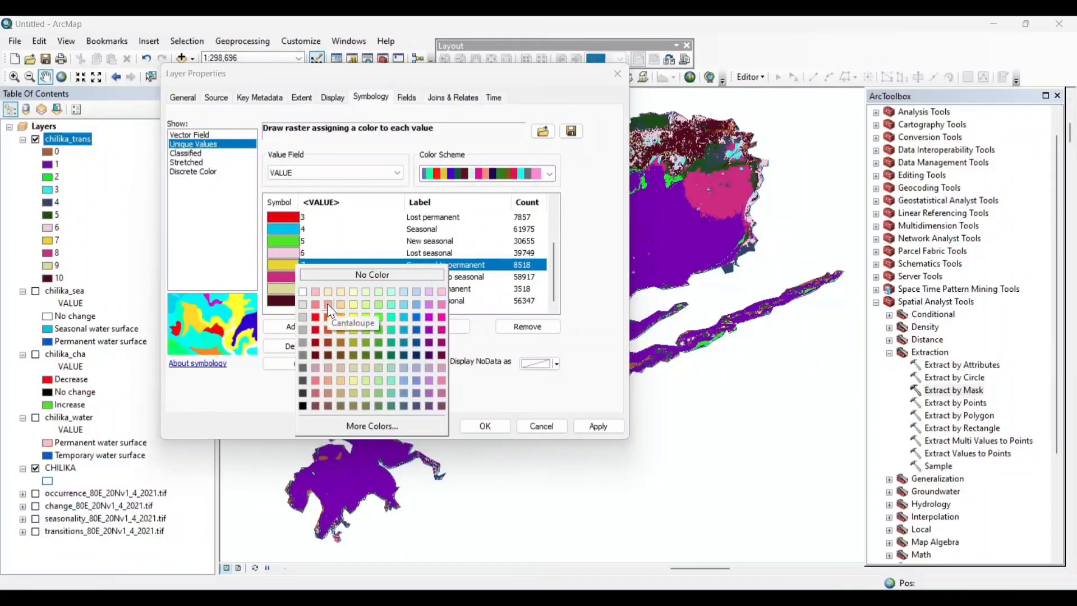
left_click(341, 336)
left_click(291, 276)
left_click(291, 276)
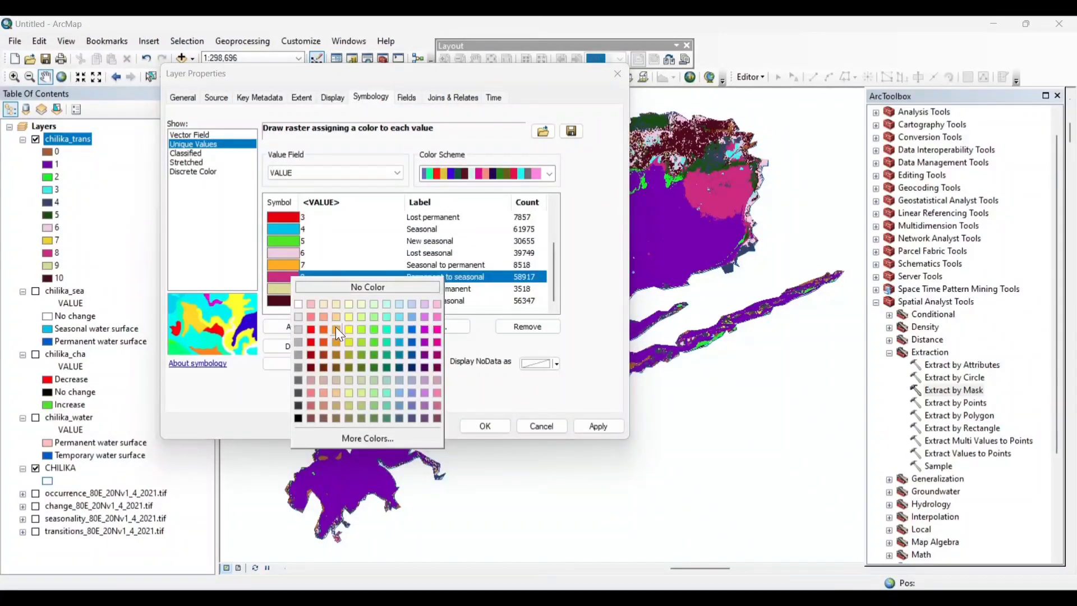
left_click(348, 329)
- Color the Epheral permanent class gray and the Epheral Seasonal class black, and apply the symbology to chilika_trans
left_click(289, 288)
left_click(290, 288)
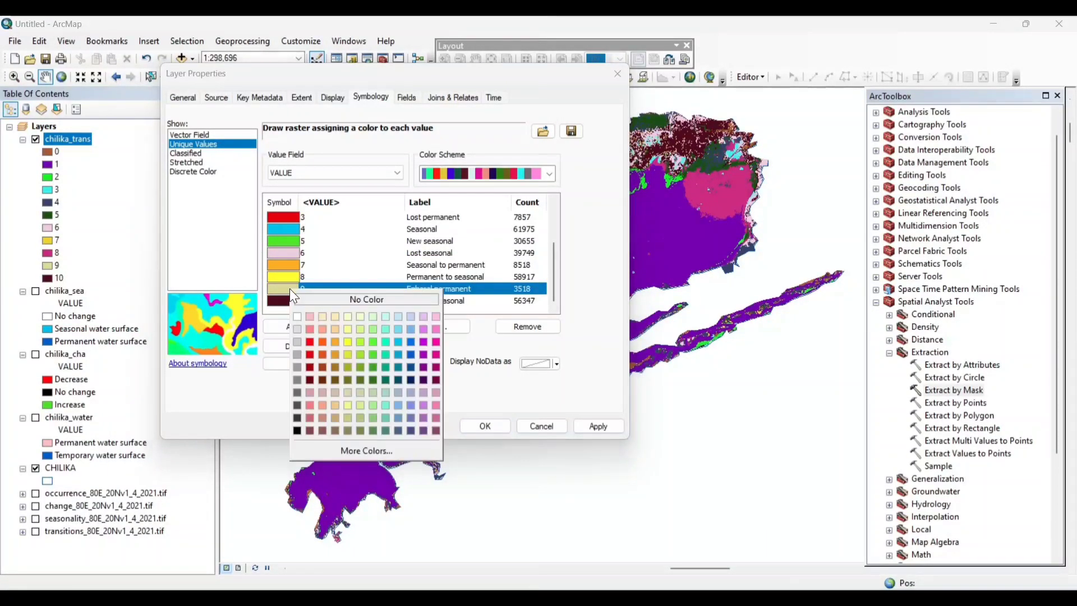
left_click(296, 407)
left_click(289, 301)
left_click(289, 300)
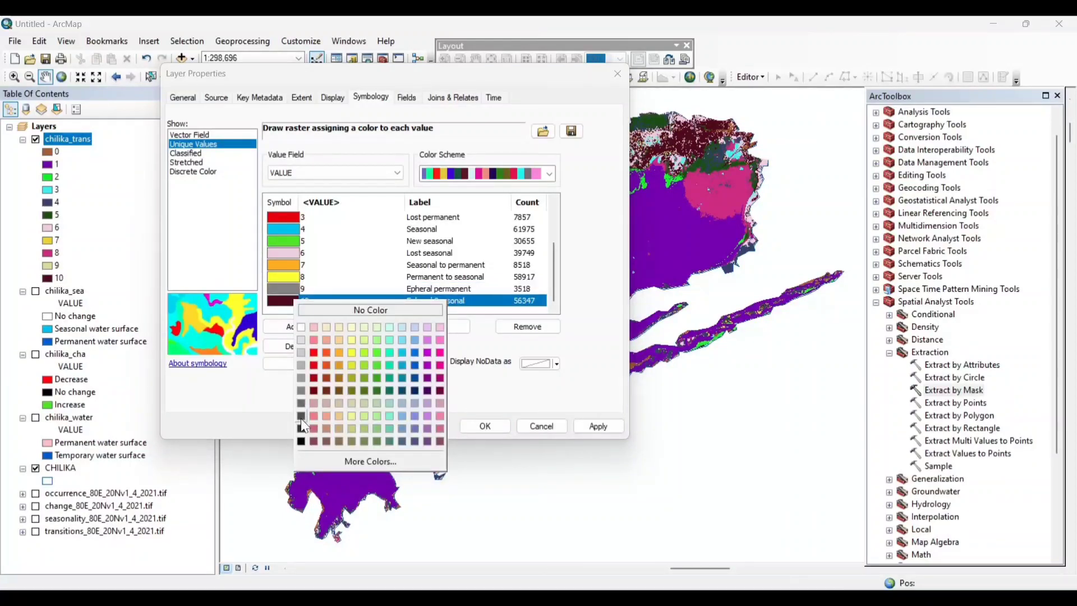
left_click(297, 438)
left_click(598, 425)
left_click(490, 424)
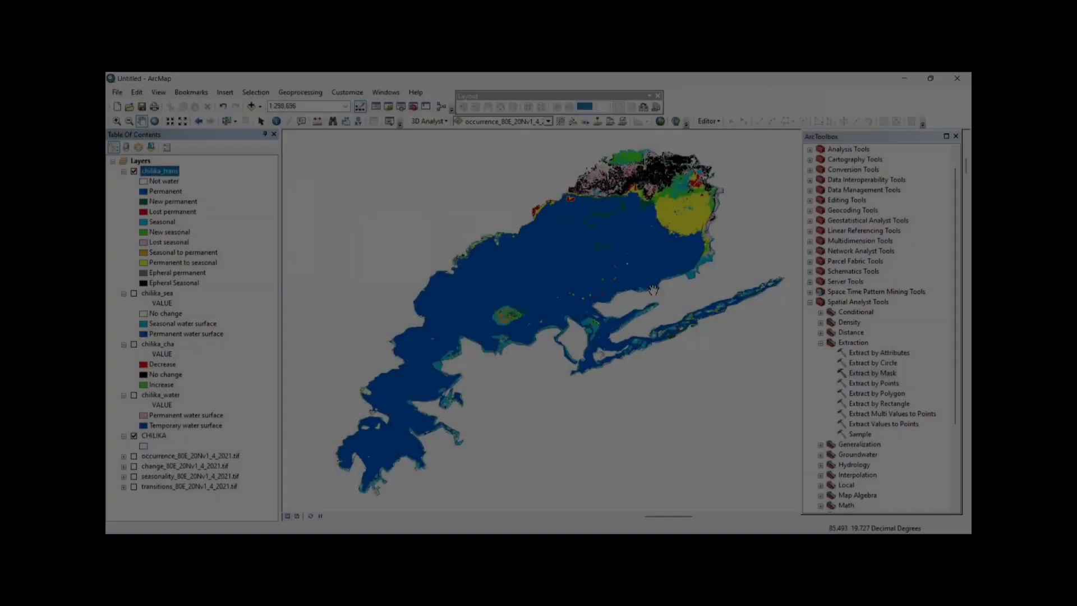